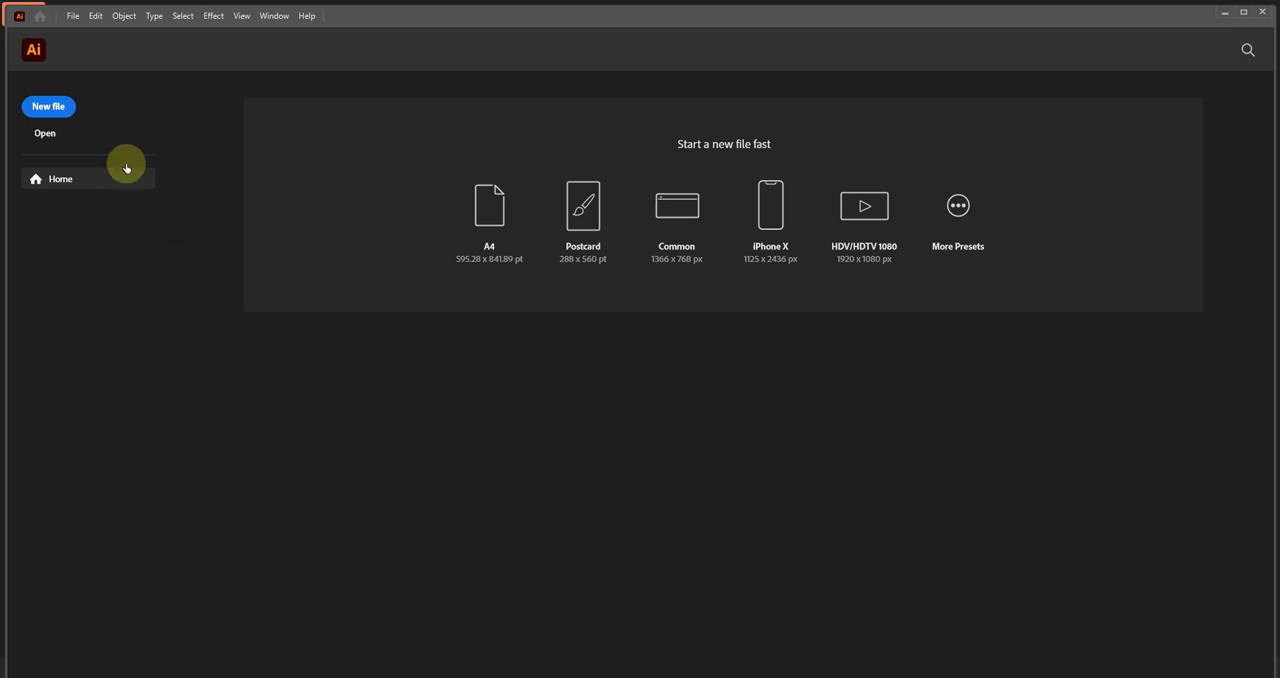
# Create a new 1920 x 1920 px document in RGB Color with 300 ppi raster effects.
pyautogui.click(73, 17)
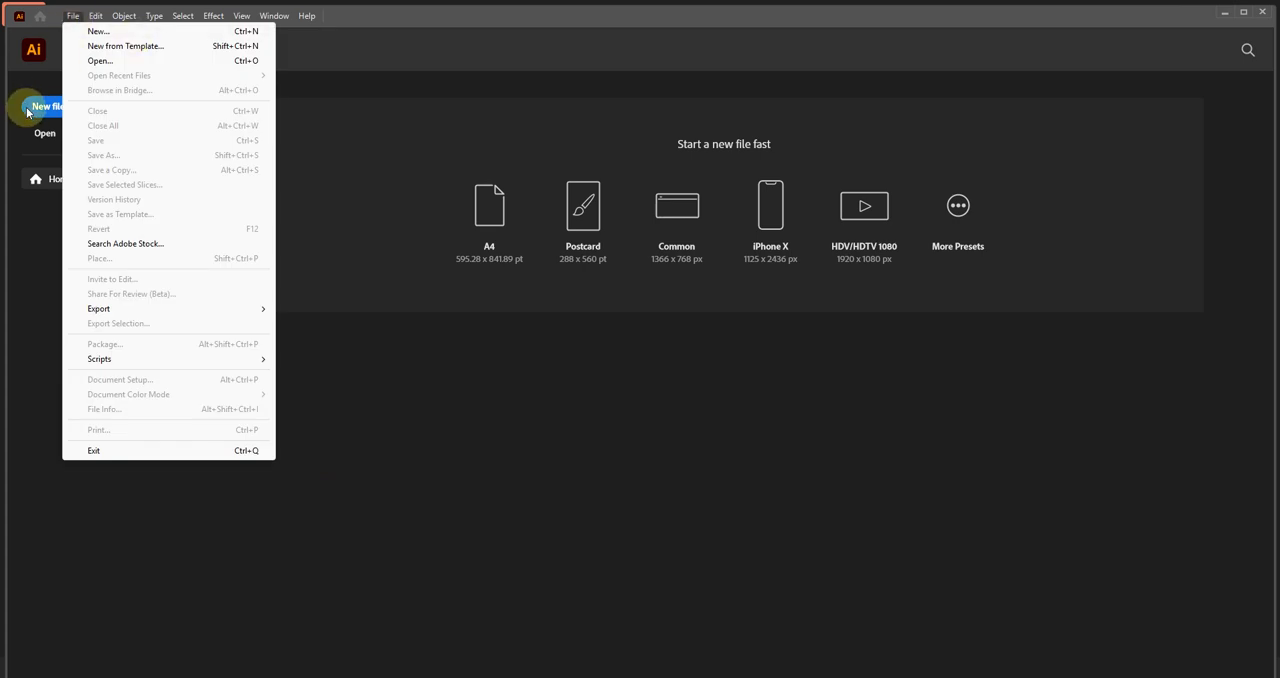
pyautogui.click(30, 108)
pyautogui.click(48, 112)
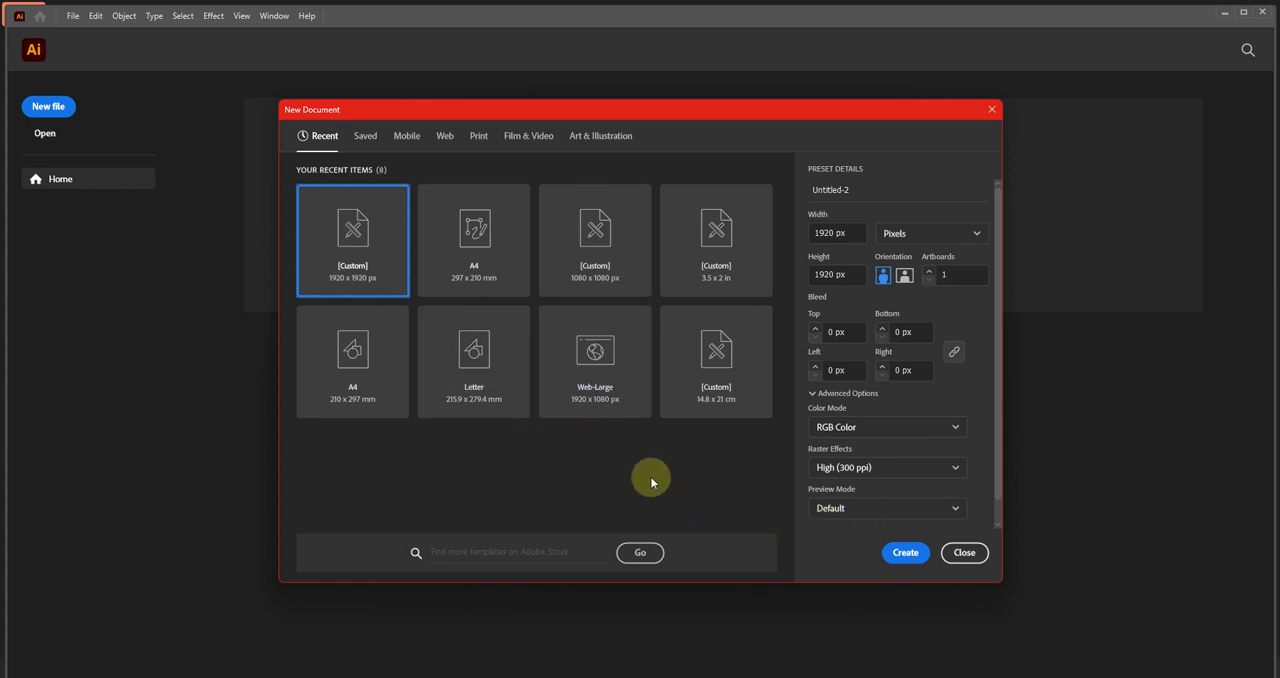
pyautogui.click(855, 233)
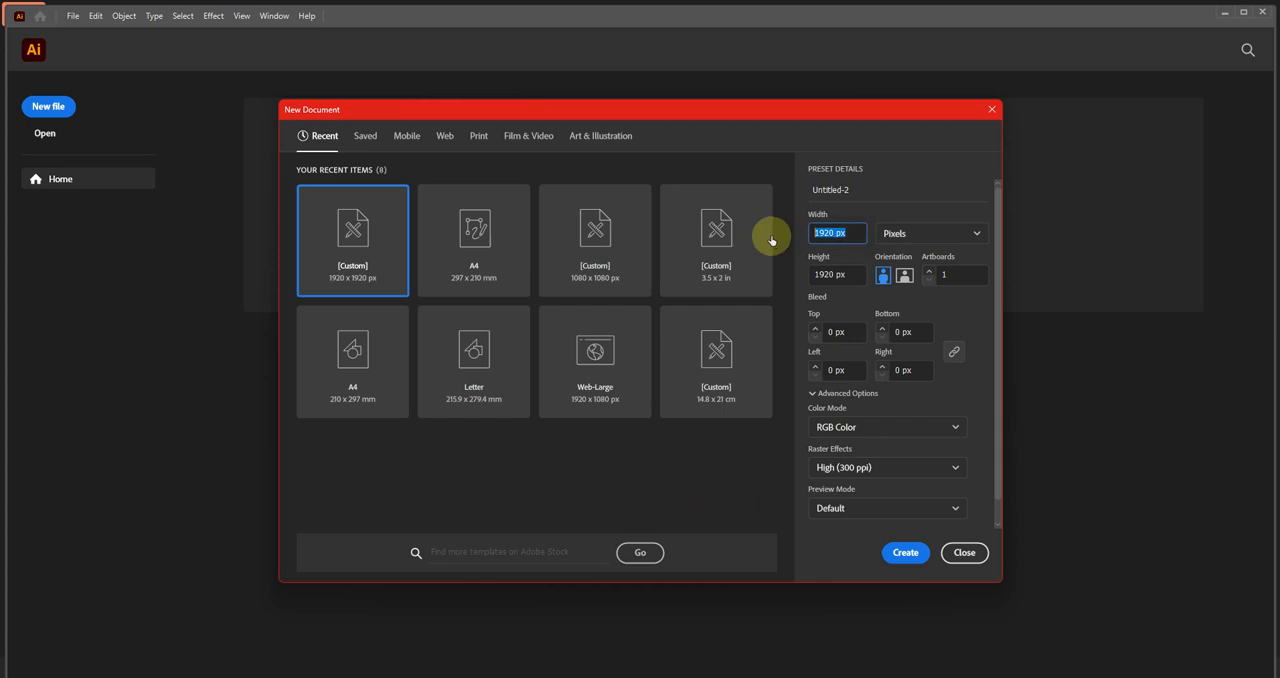
pyautogui.click(845, 275)
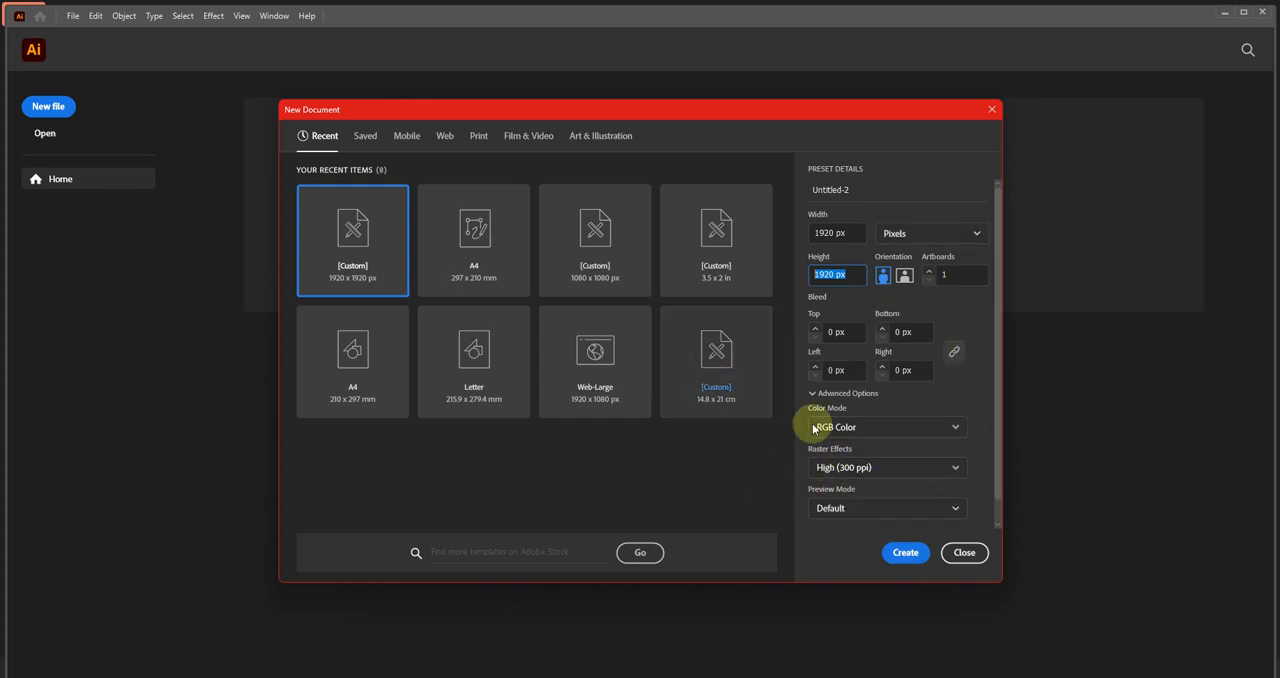
pyautogui.click(908, 556)
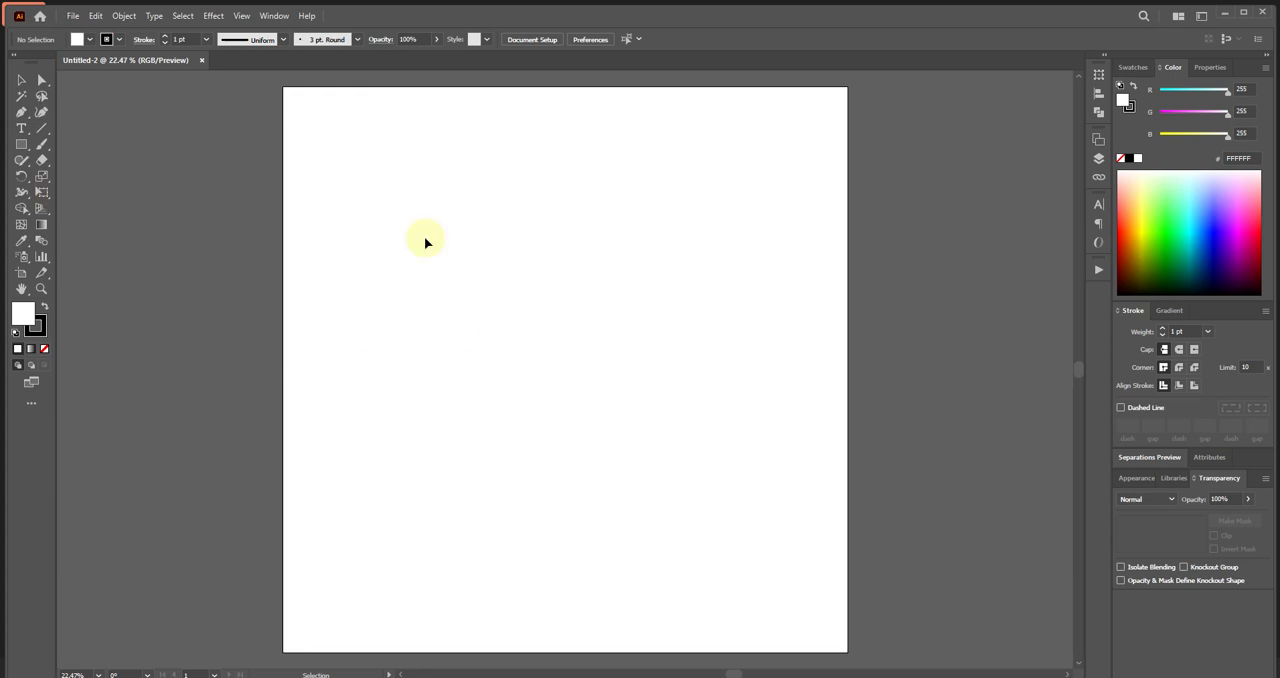
# Add the house image Ai01.1.jpg to the document and place it on the pasteboard beside the artboard.
pyautogui.moveTo(597, 676)
pyautogui.click(597, 640)
pyautogui.moveTo(229, 166); pyautogui.dragTo(243, 449)
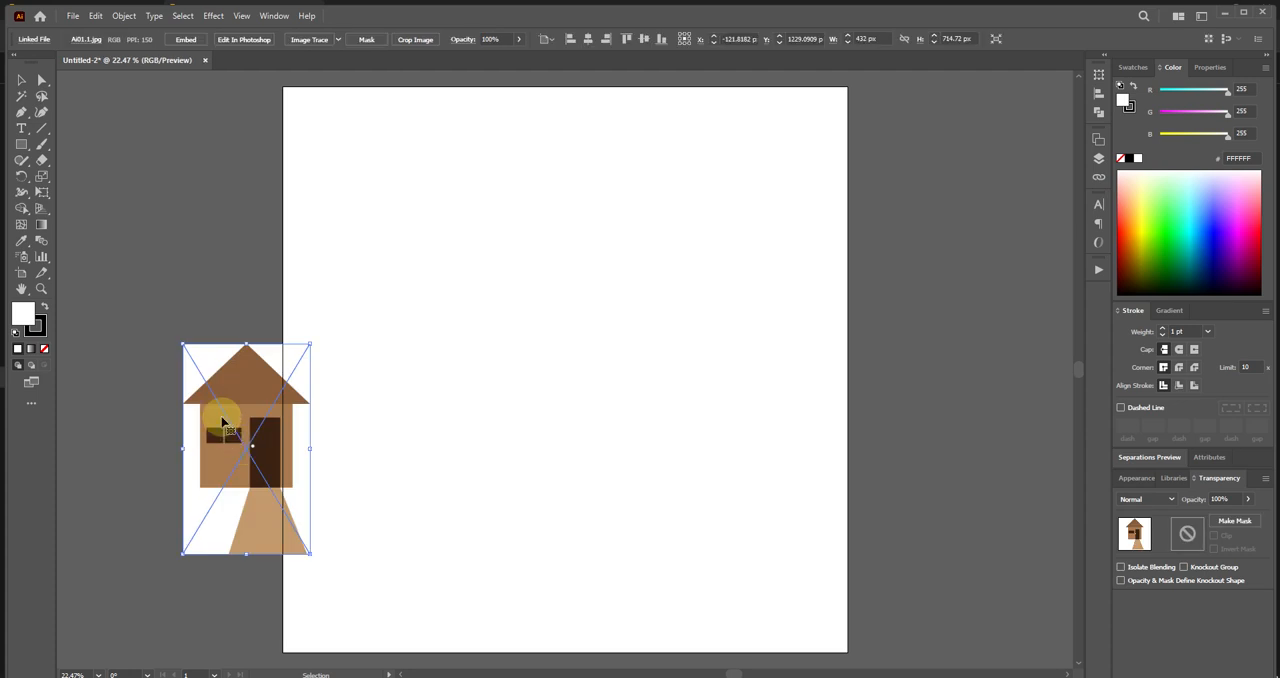
pyautogui.moveTo(309, 552); pyautogui.dragTo(419, 624)
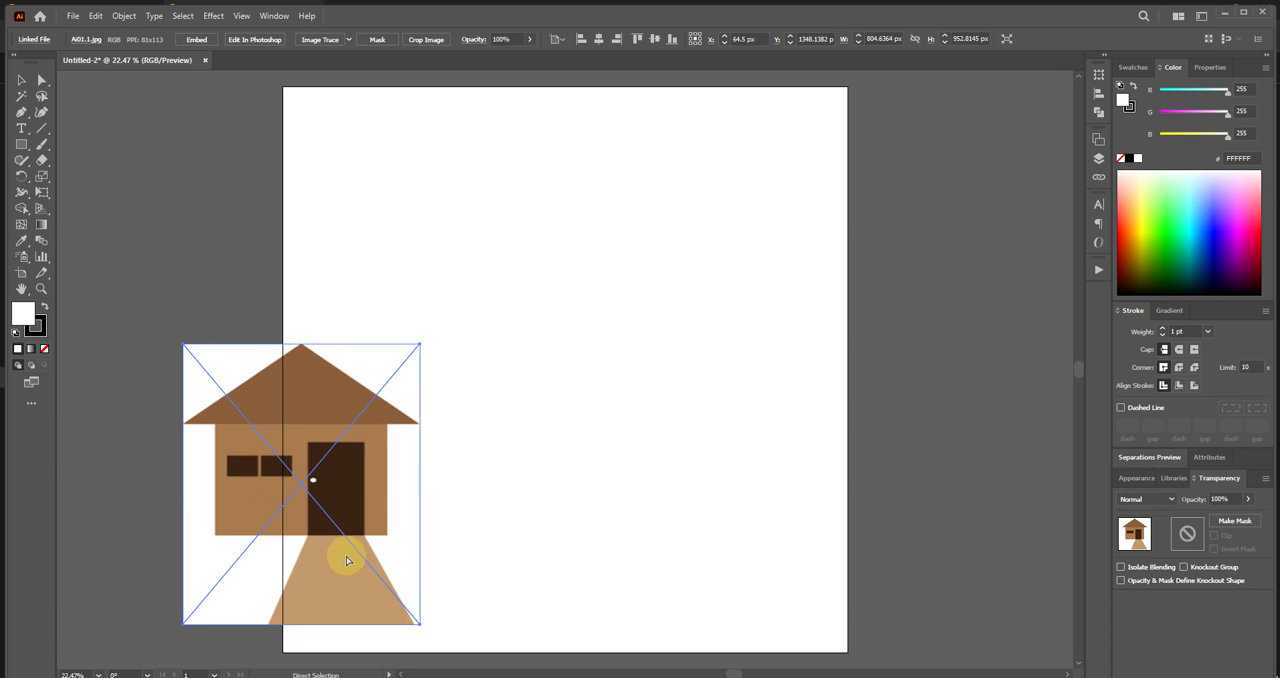
pyautogui.hotkey('ctrl', 'z')
pyautogui.moveTo(249, 504); pyautogui.dragTo(186, 292)
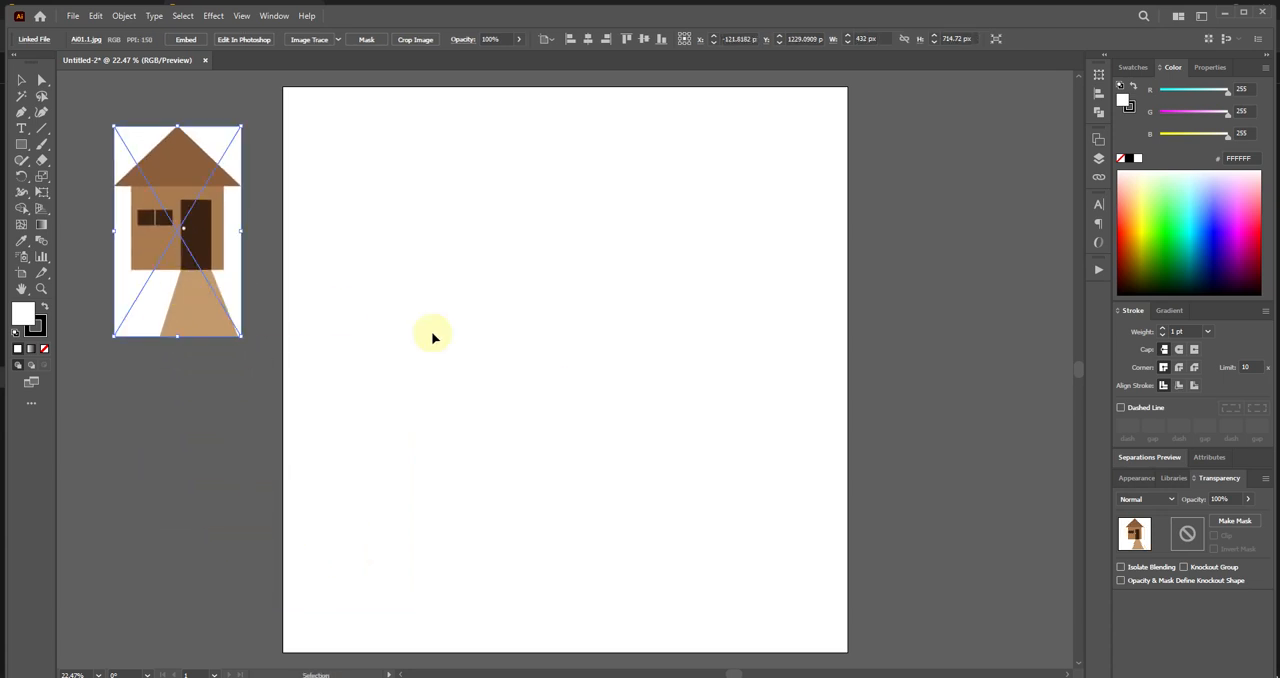
pyautogui.click(489, 357)
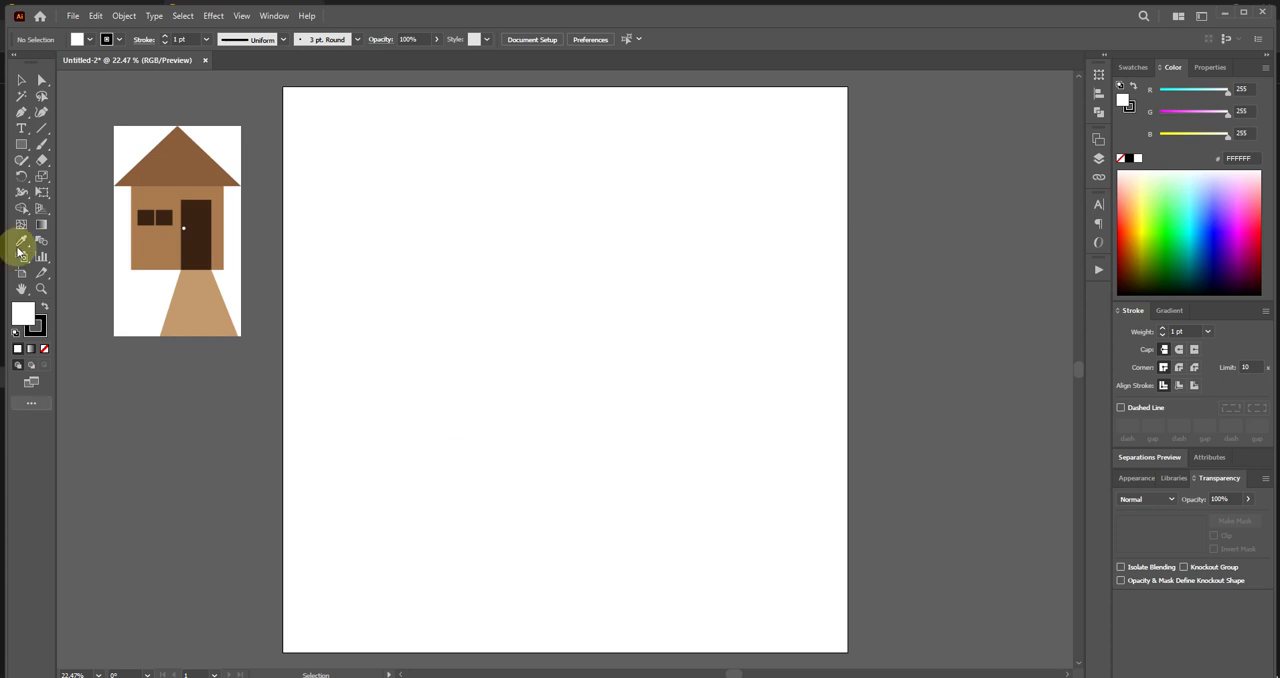
# Enlarge the house reference image slightly and reposition it clear of the artboard.
pyautogui.click(186, 290)
pyautogui.moveTo(232, 339); pyautogui.dragTo(264, 369)
pyautogui.moveTo(205, 320); pyautogui.dragTo(177, 336)
pyautogui.click(214, 423)
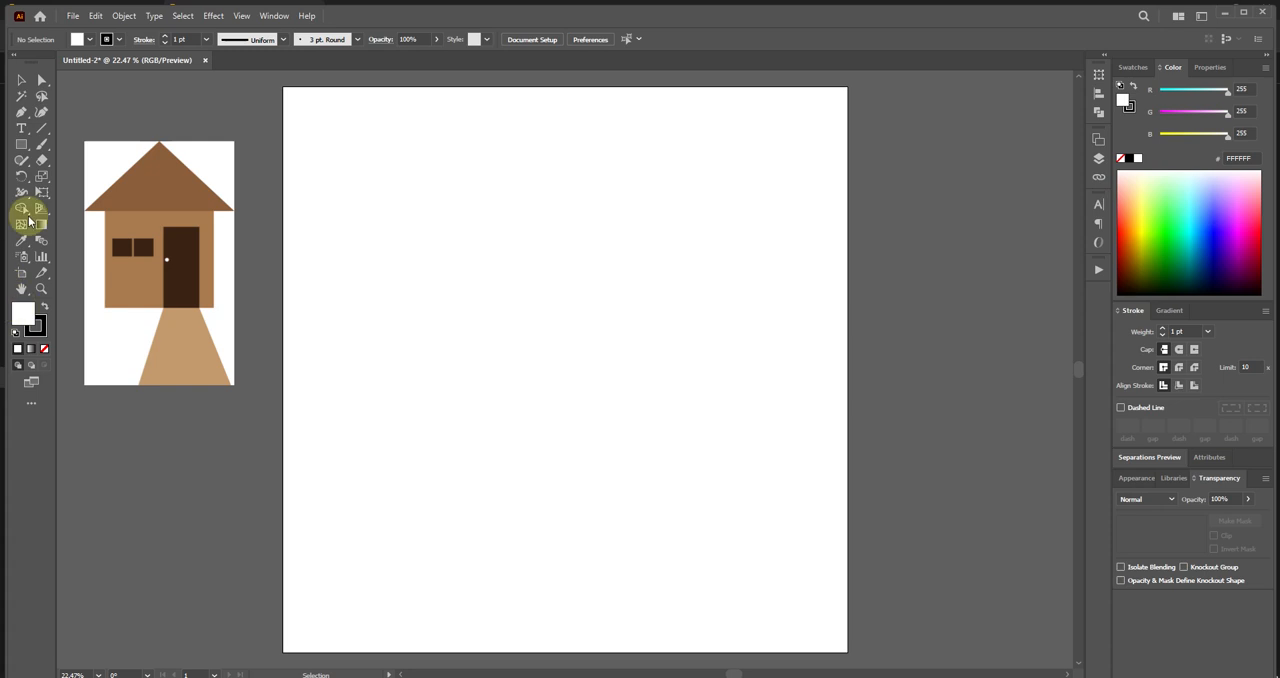
# Draw a rectangle about 714 x 882 px in the middle of the artboard for the house wall.
pyautogui.click(21, 147)
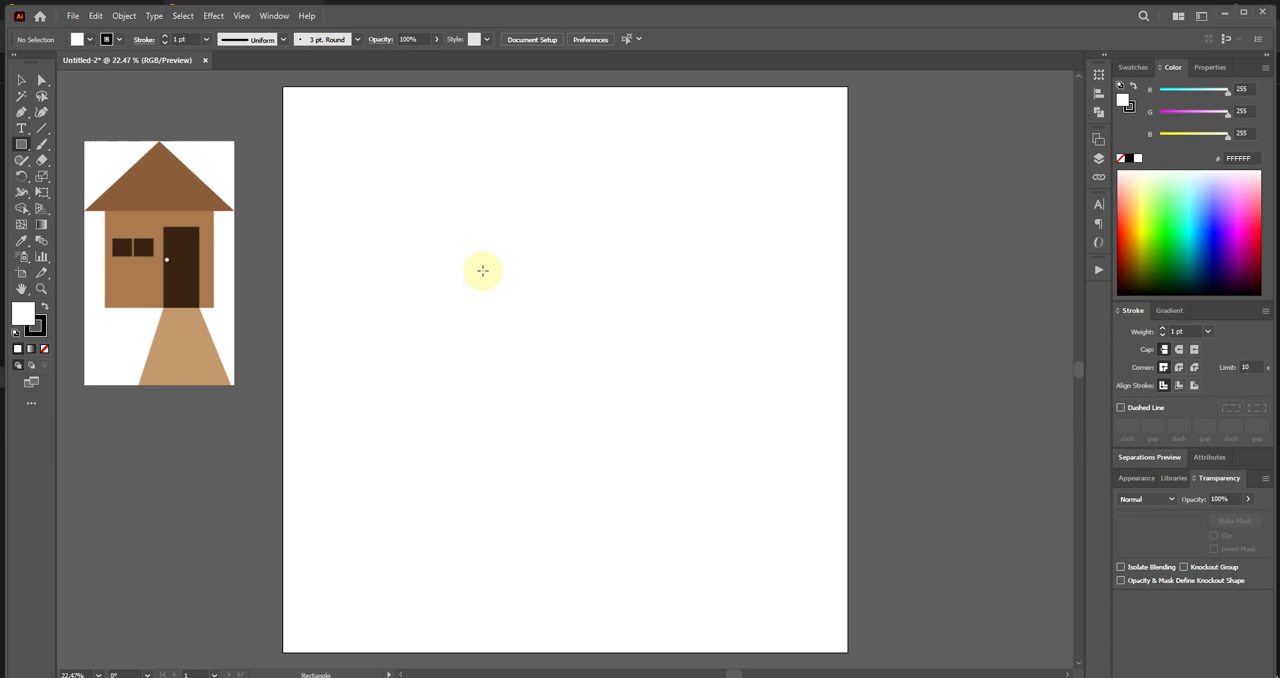
pyautogui.moveTo(489, 243); pyautogui.dragTo(692, 495)
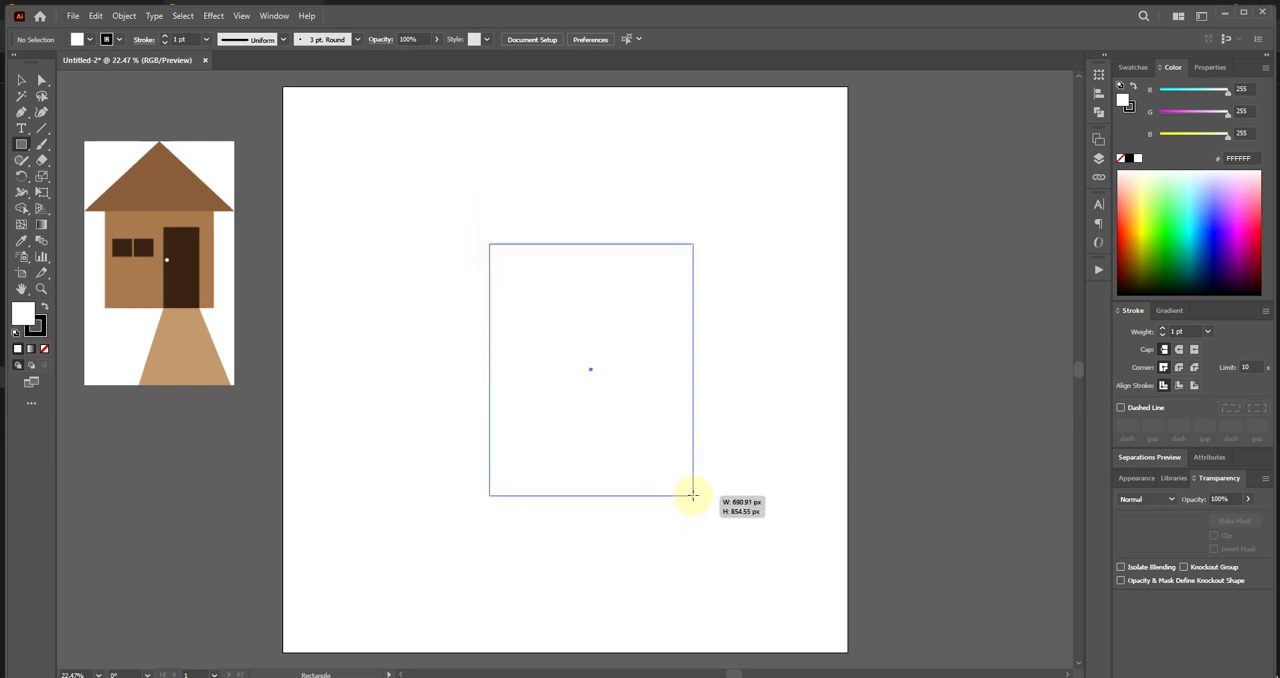
pyautogui.moveTo(692, 495); pyautogui.dragTo(700, 503)
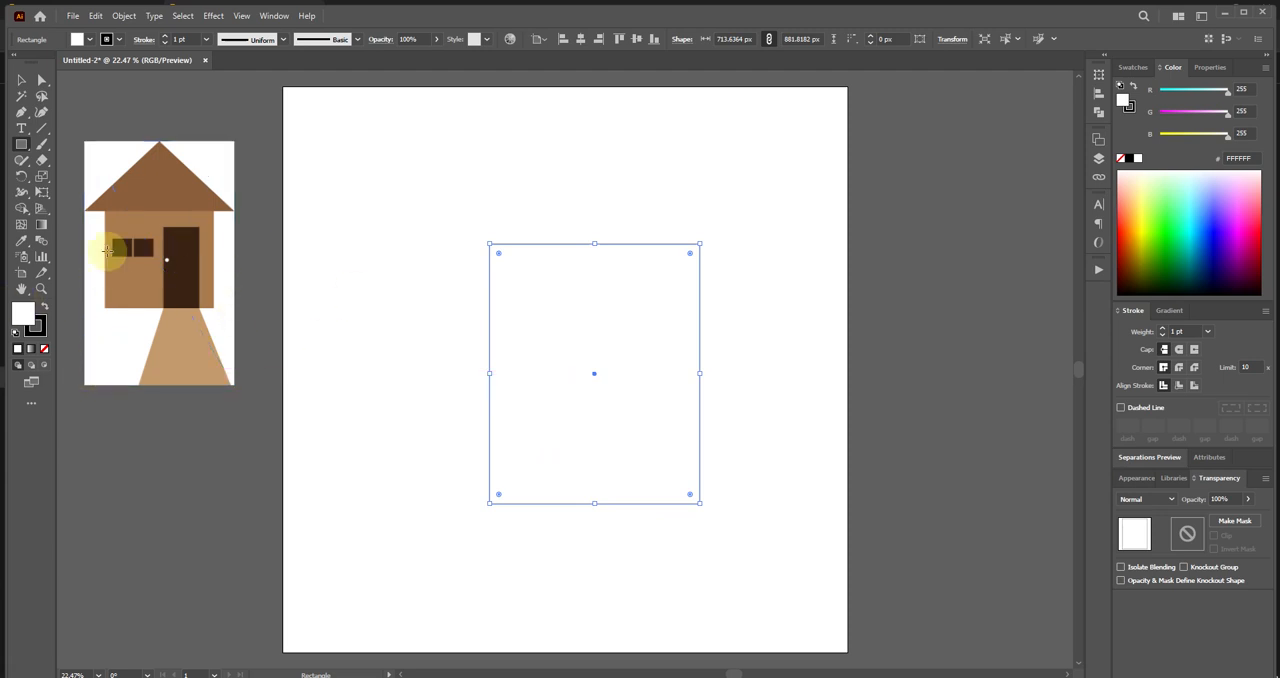
# Set the wall rectangle's fill to the orange tone E8AF54.
pyautogui.doubleClick(23, 316)
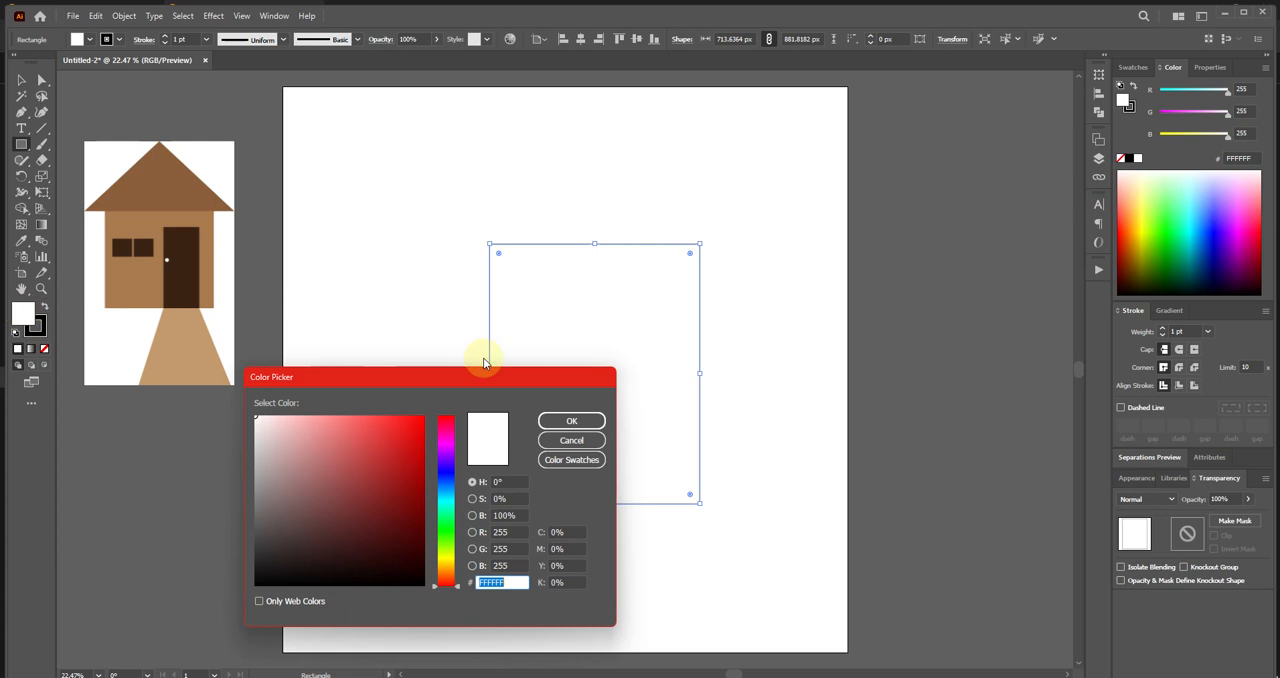
pyautogui.moveTo(372, 457)
pyautogui.mouseDown()
pyautogui.moveTo(391, 437)
pyautogui.moveTo(326, 437)
pyautogui.moveTo(314, 420)
pyautogui.moveTo(400, 449)
pyautogui.moveTo(409, 423)
pyautogui.moveTo(441, 458)
pyautogui.moveTo(443, 444)
pyautogui.moveTo(443, 569)
pyautogui.mouseUp()
pyautogui.moveTo(383, 434)
pyautogui.mouseDown()
pyautogui.moveTo(374, 458)
pyautogui.moveTo(354, 449)
pyautogui.moveTo(358, 435)
pyautogui.mouseUp()
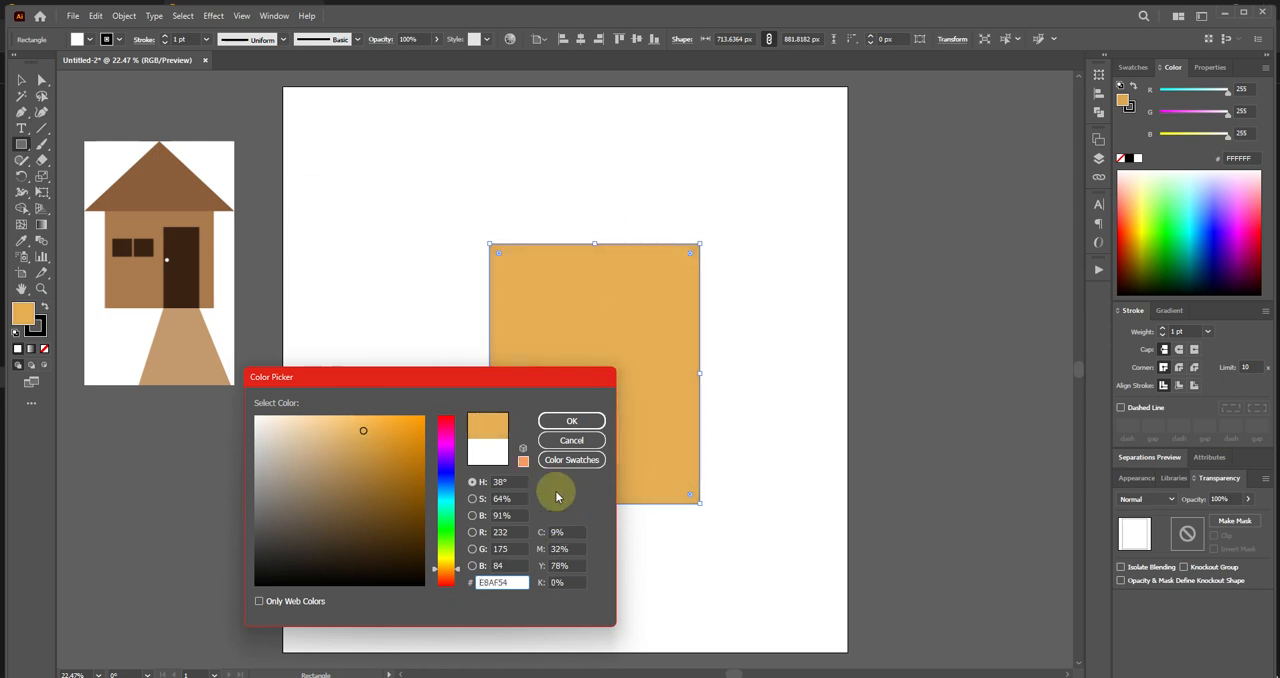
pyautogui.click(550, 424)
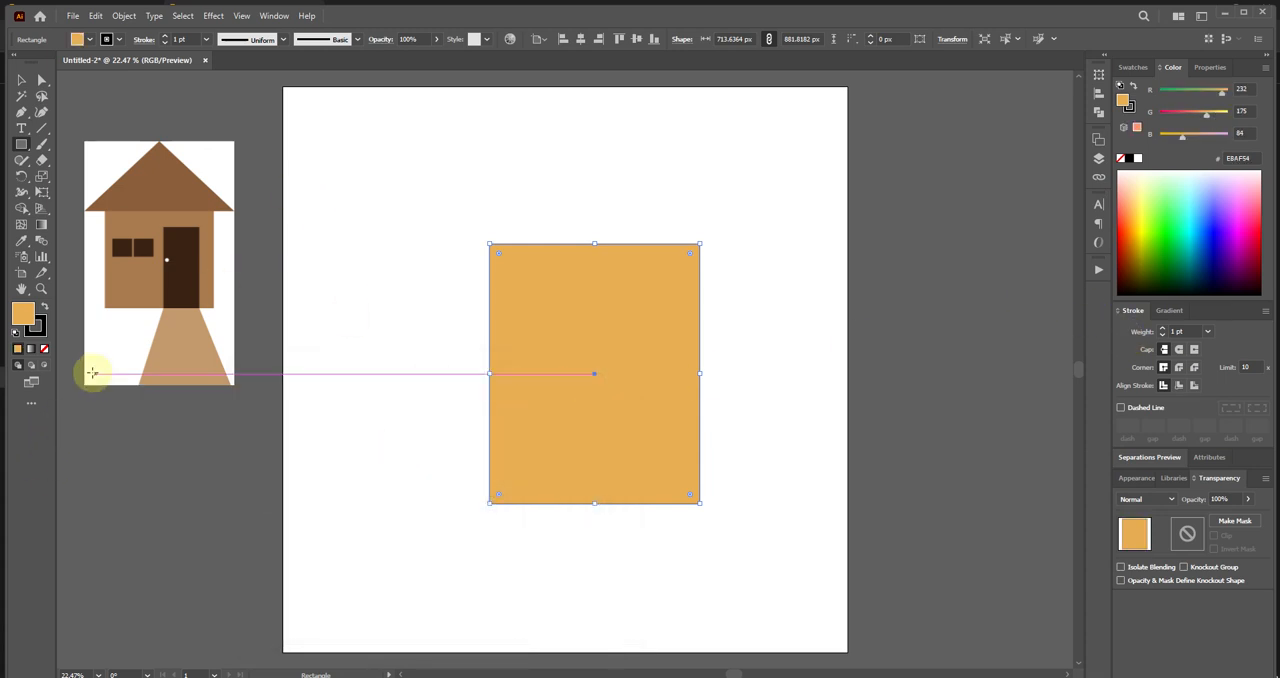
# Apply the wall colour of the reference house to the rectangle with the Eyedropper tool.
pyautogui.click(20, 246)
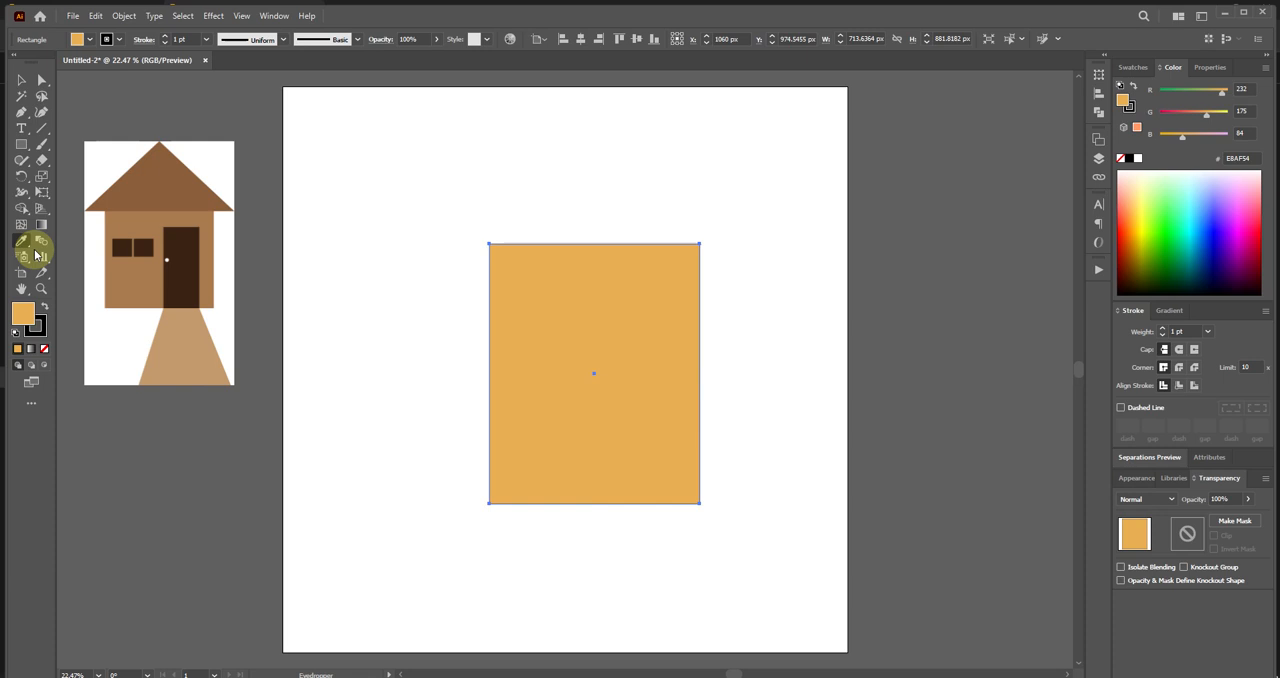
pyautogui.click(134, 287)
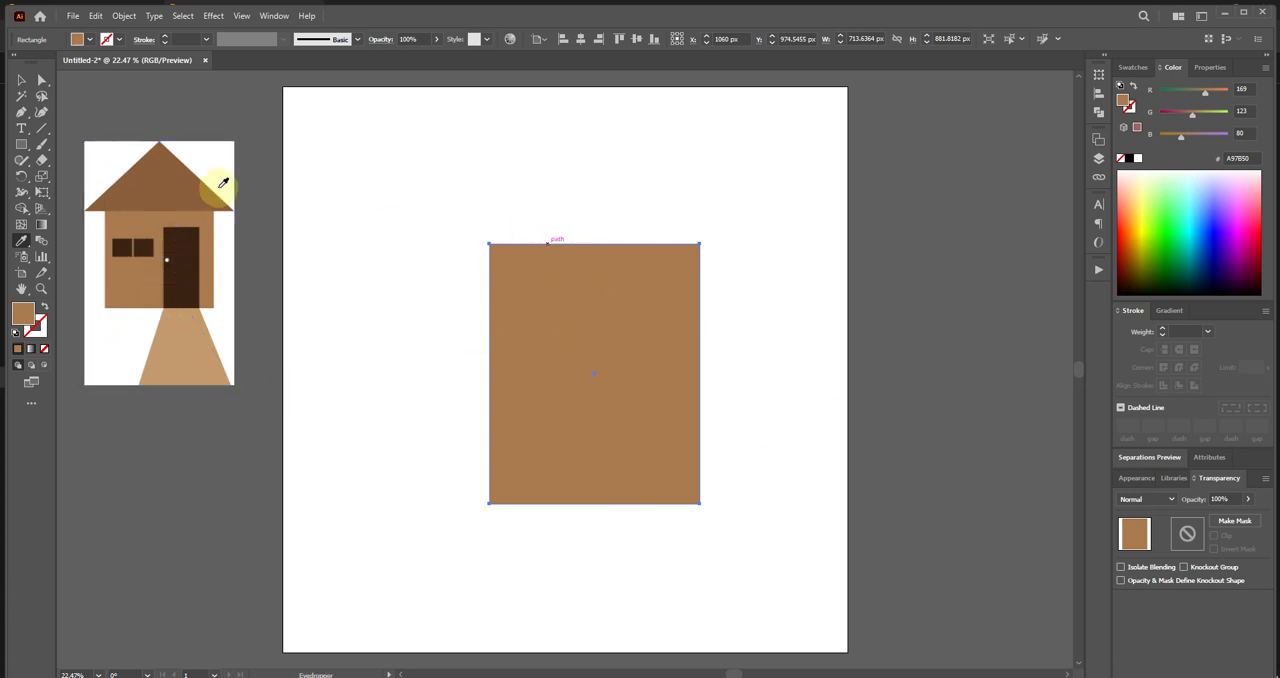
# Draw a star reduced to three points, forming an upright triangle about 674 x 584 px near the artboard's upper-left corner.
pyautogui.click(22, 149)
pyautogui.click(23, 150)
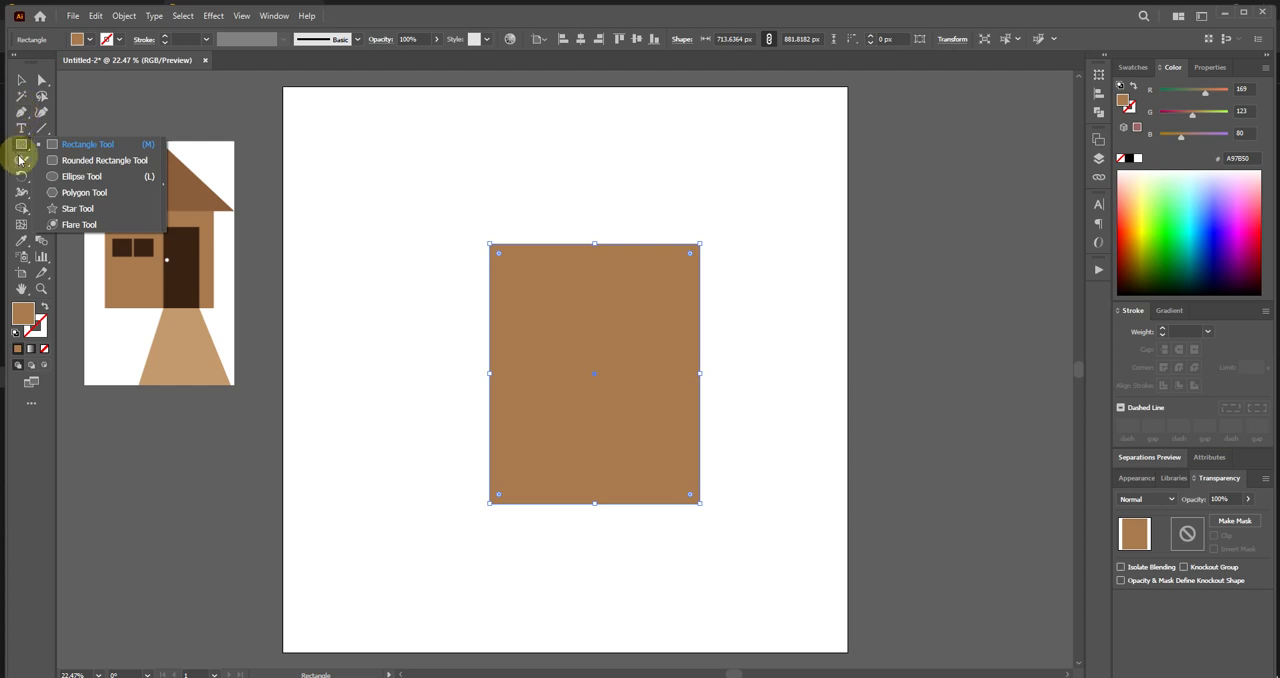
pyautogui.click(23, 160)
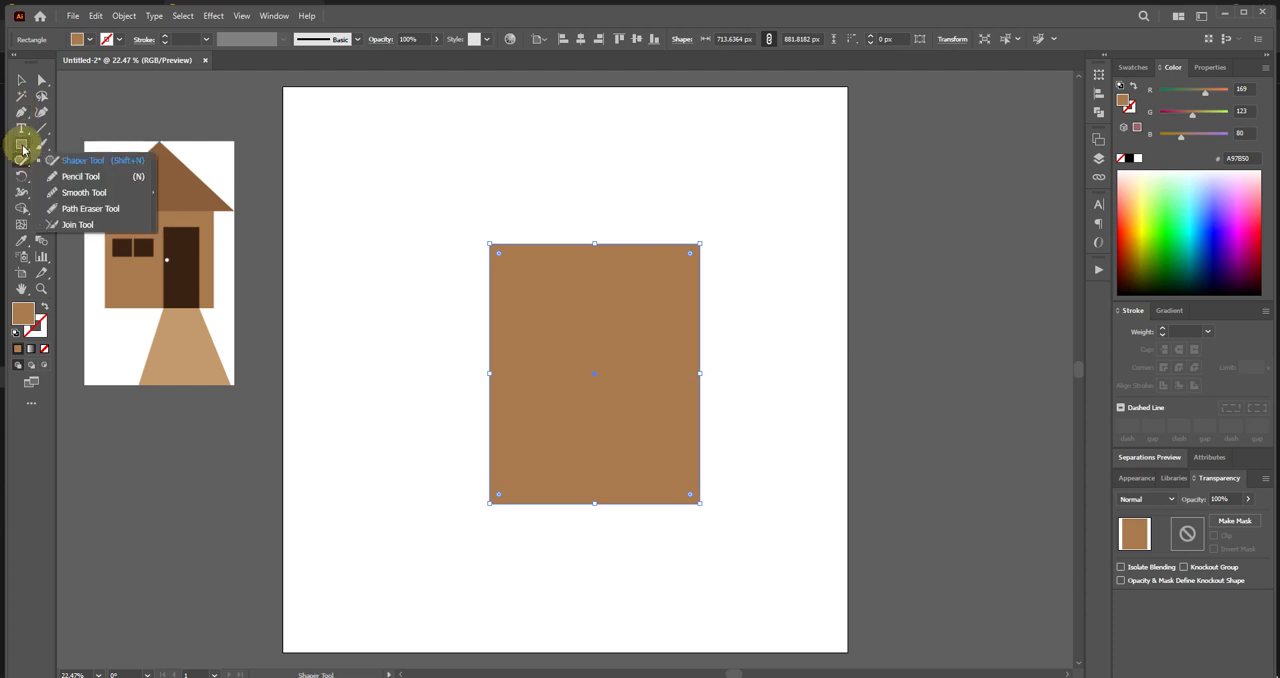
pyautogui.click(22, 150)
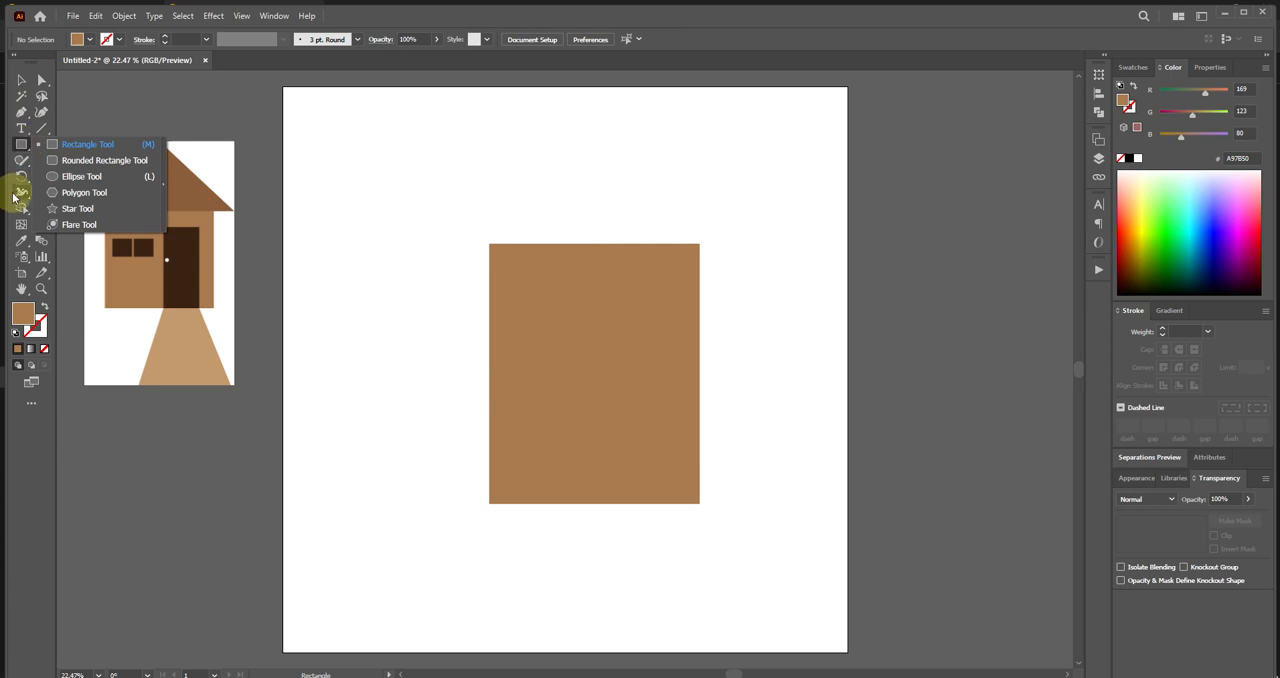
pyautogui.click(62, 210)
pyautogui.moveTo(393, 180); pyautogui.dragTo(455, 230)
pyautogui.press('Down')
pyautogui.press('Down')
pyautogui.press('Up')
pyautogui.press('Up')
pyautogui.press('Up')
pyautogui.press('Up')
pyautogui.press('Down')
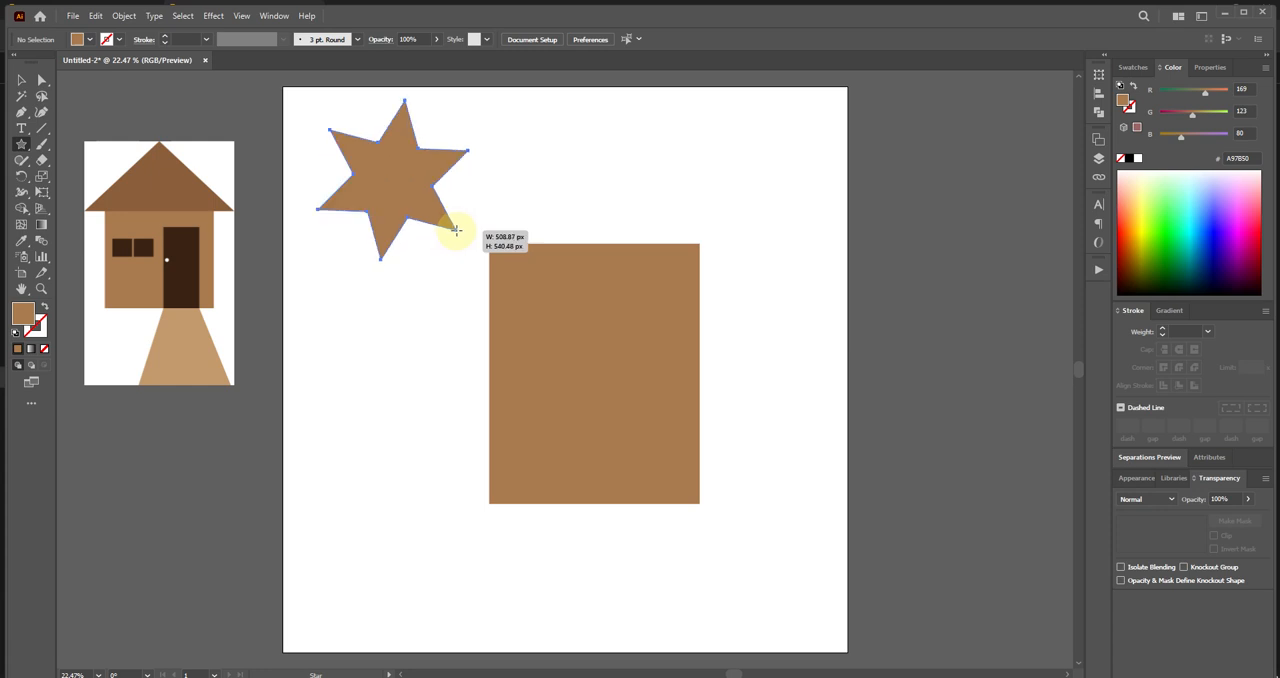
pyautogui.moveTo(455, 230); pyautogui.dragTo(455, 231)
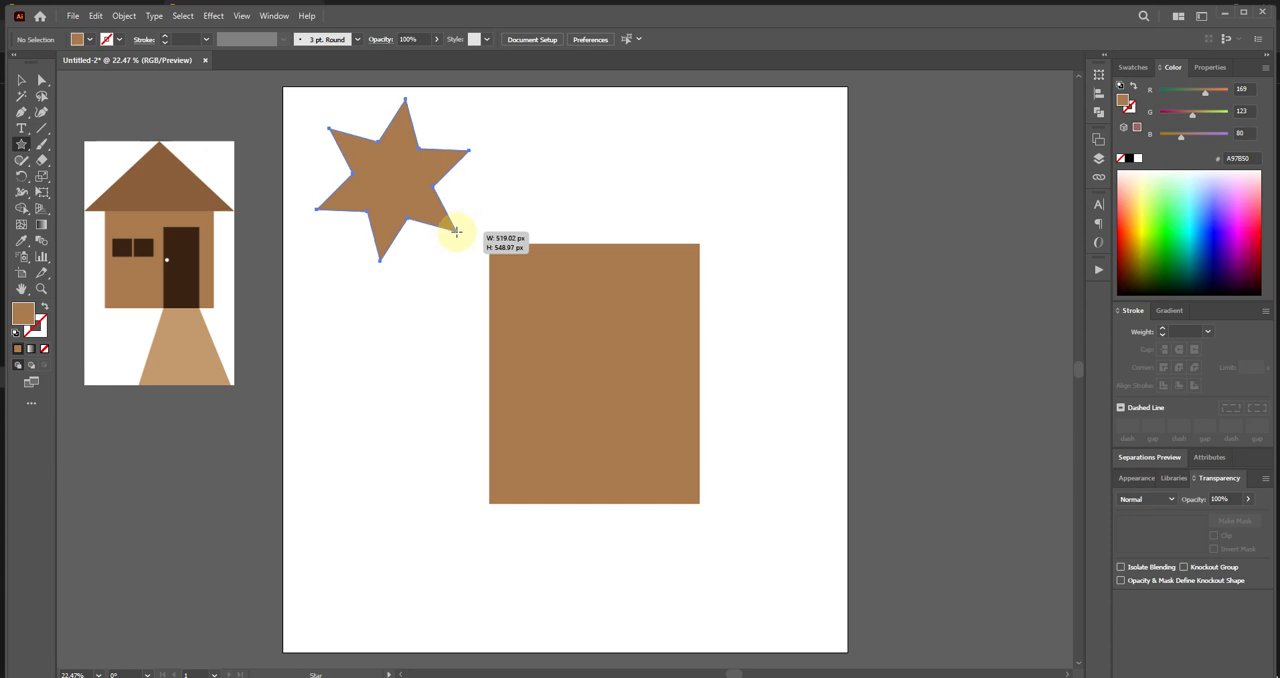
pyautogui.moveTo(455, 232); pyautogui.dragTo(454, 224)
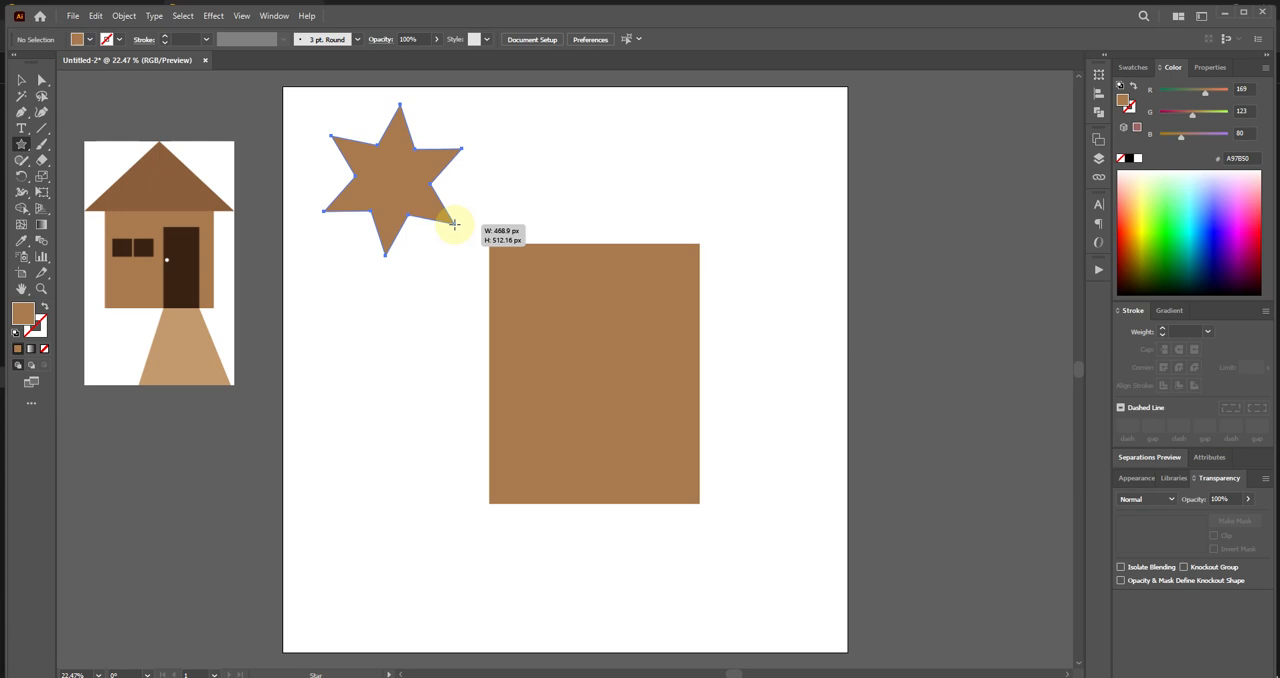
pyautogui.moveTo(454, 222)
pyautogui.mouseDown()
pyautogui.moveTo(514, 235)
pyautogui.moveTo(526, 252)
pyautogui.moveTo(514, 235)
pyautogui.moveTo(507, 245)
pyautogui.moveTo(526, 255)
pyautogui.moveTo(470, 222)
pyautogui.moveTo(491, 237)
pyautogui.mouseUp()
pyautogui.press('Down')
pyautogui.press('Down')
pyautogui.press('Down')
# Move the triangle onto the top of the wall and resize it to a roof about 1035 x 502 px.
pyautogui.click(21, 79)
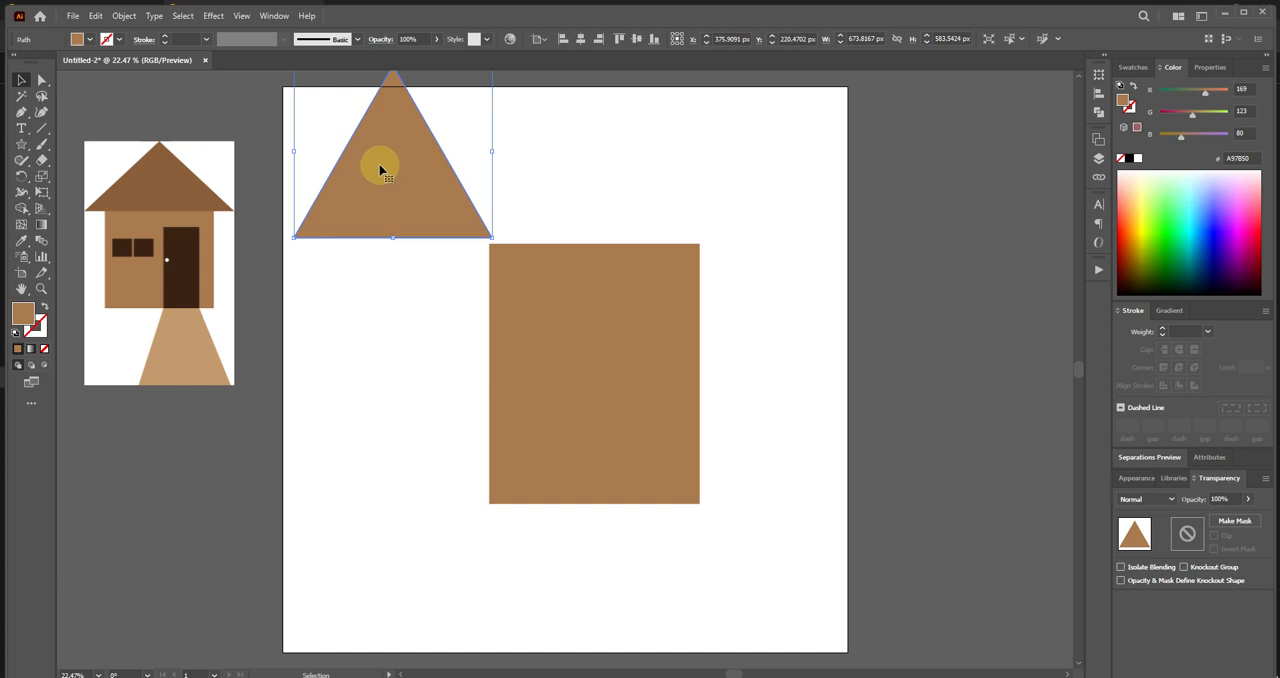
pyautogui.click(20, 87)
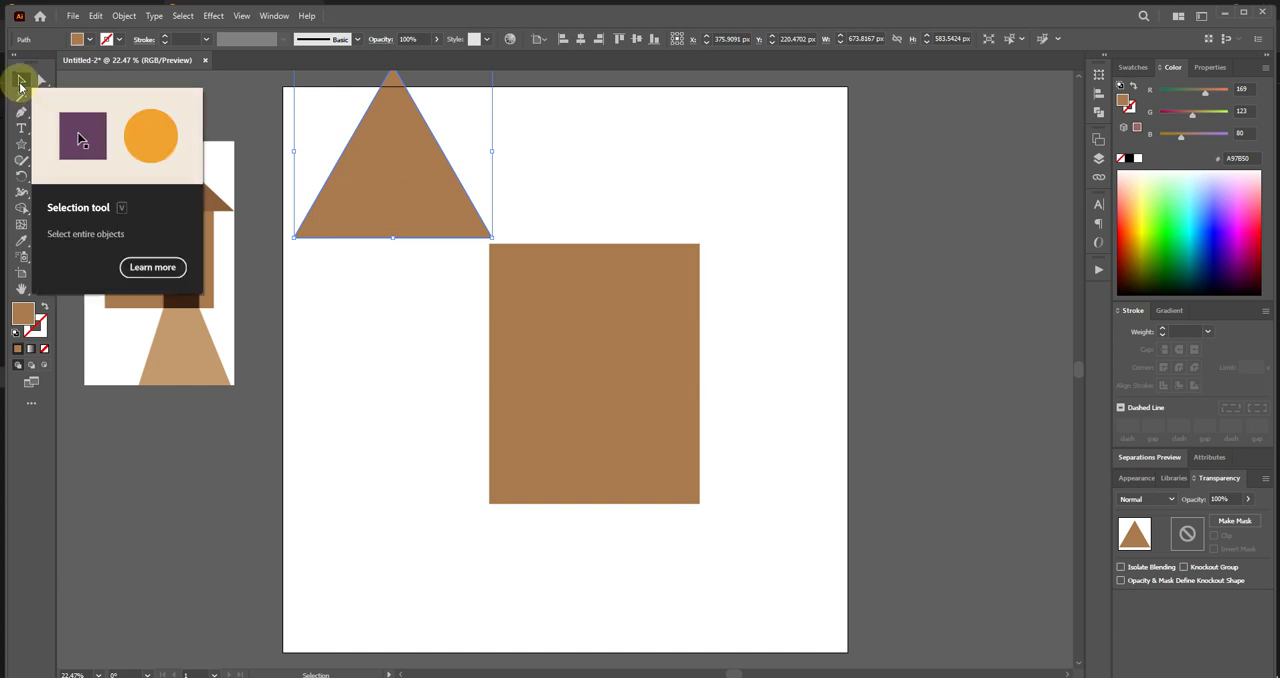
pyautogui.moveTo(394, 172); pyautogui.dragTo(570, 190)
pyautogui.moveTo(667, 171); pyautogui.dragTo(743, 166)
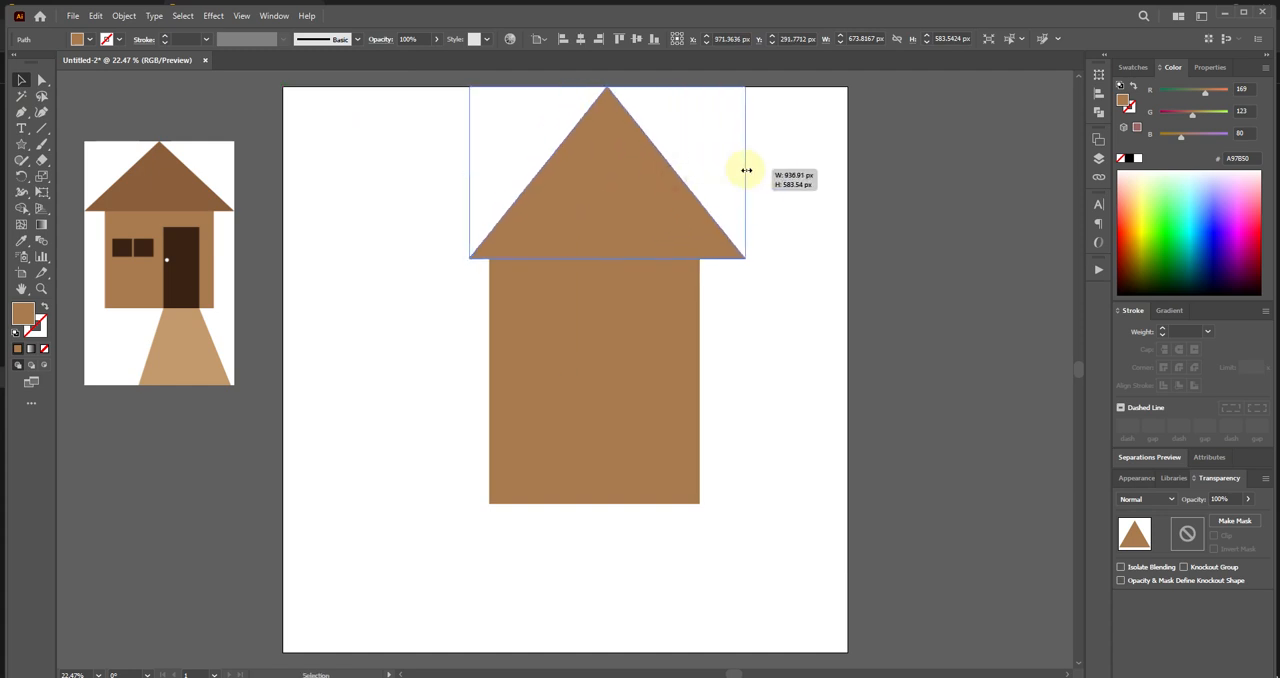
pyautogui.moveTo(620, 206); pyautogui.dragTo(606, 210)
pyautogui.moveTo(592, 88); pyautogui.dragTo(590, 125)
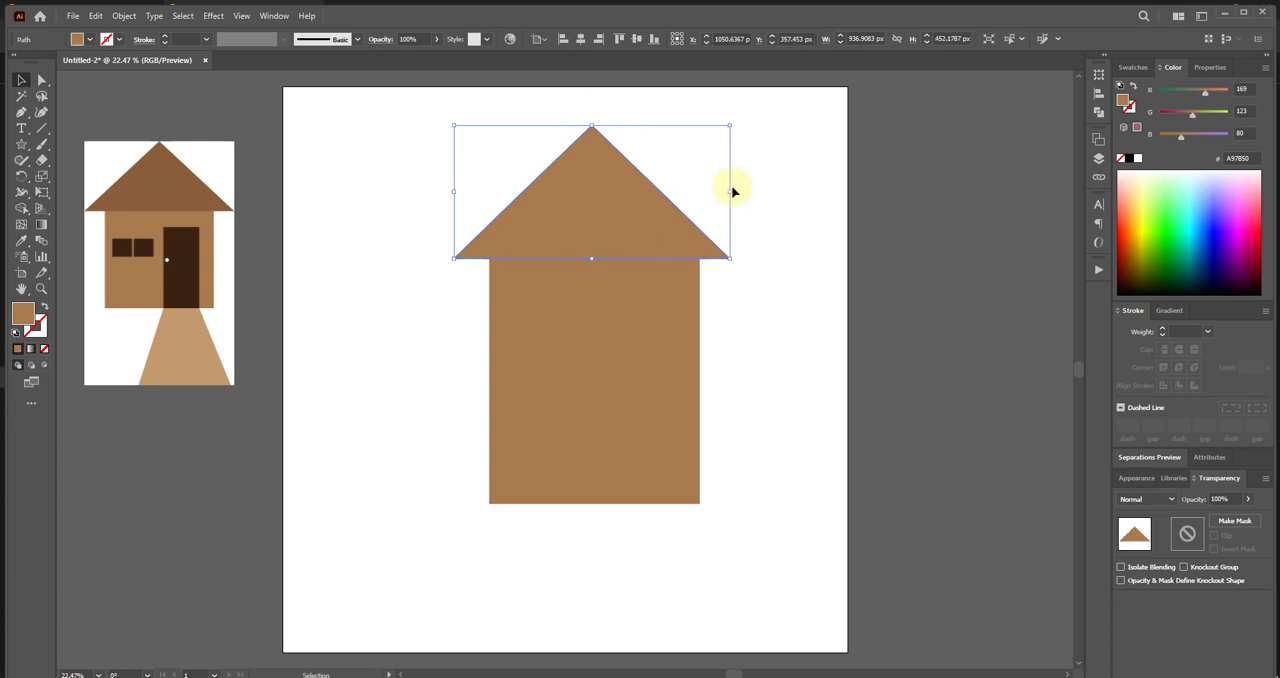
pyautogui.moveTo(732, 190); pyautogui.dragTo(758, 190)
pyautogui.moveTo(666, 234); pyautogui.dragTo(645, 237)
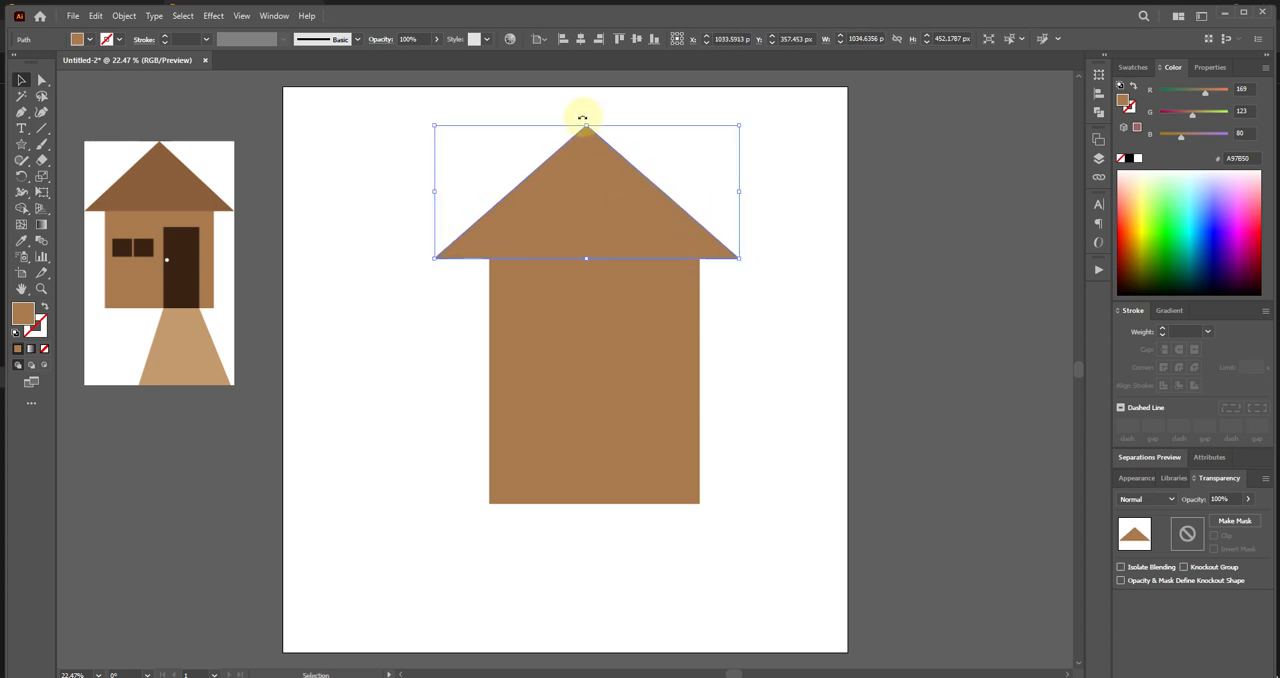
pyautogui.moveTo(587, 125); pyautogui.dragTo(587, 110)
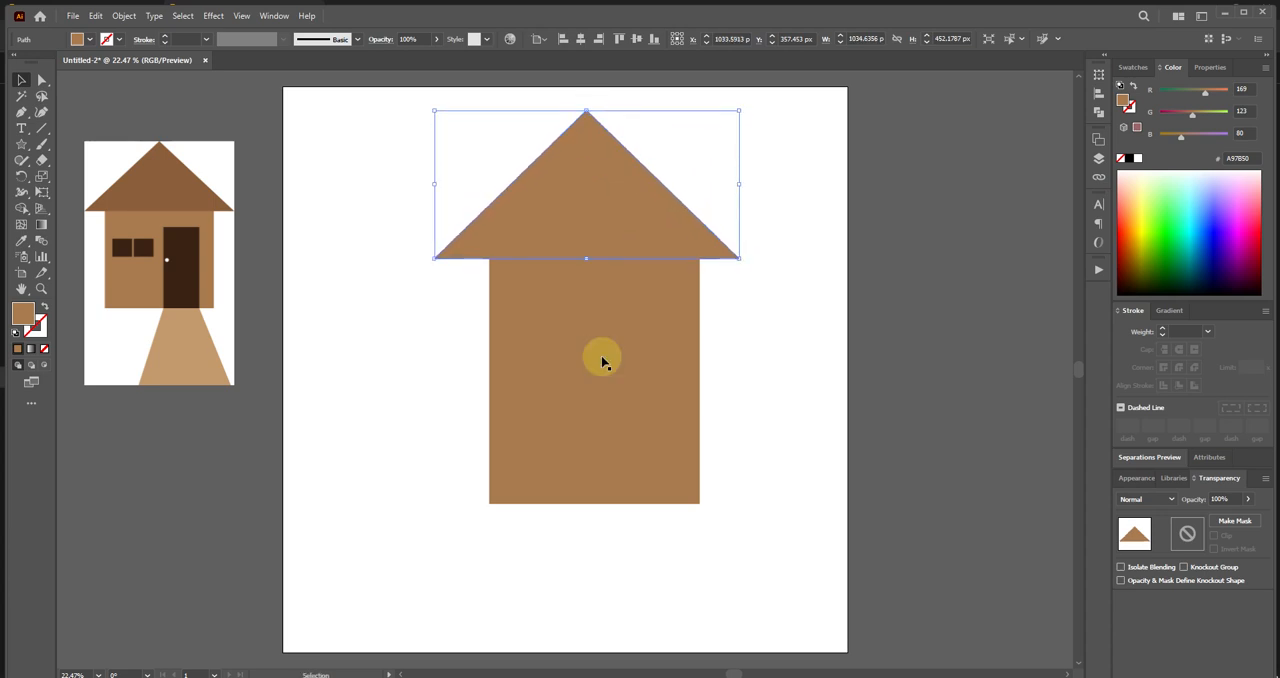
# Apply the dark brown roof colour 8B5E3B from the reference house to the triangle with the Eyedropper tool.
pyautogui.click(22, 241)
pyautogui.click(145, 182)
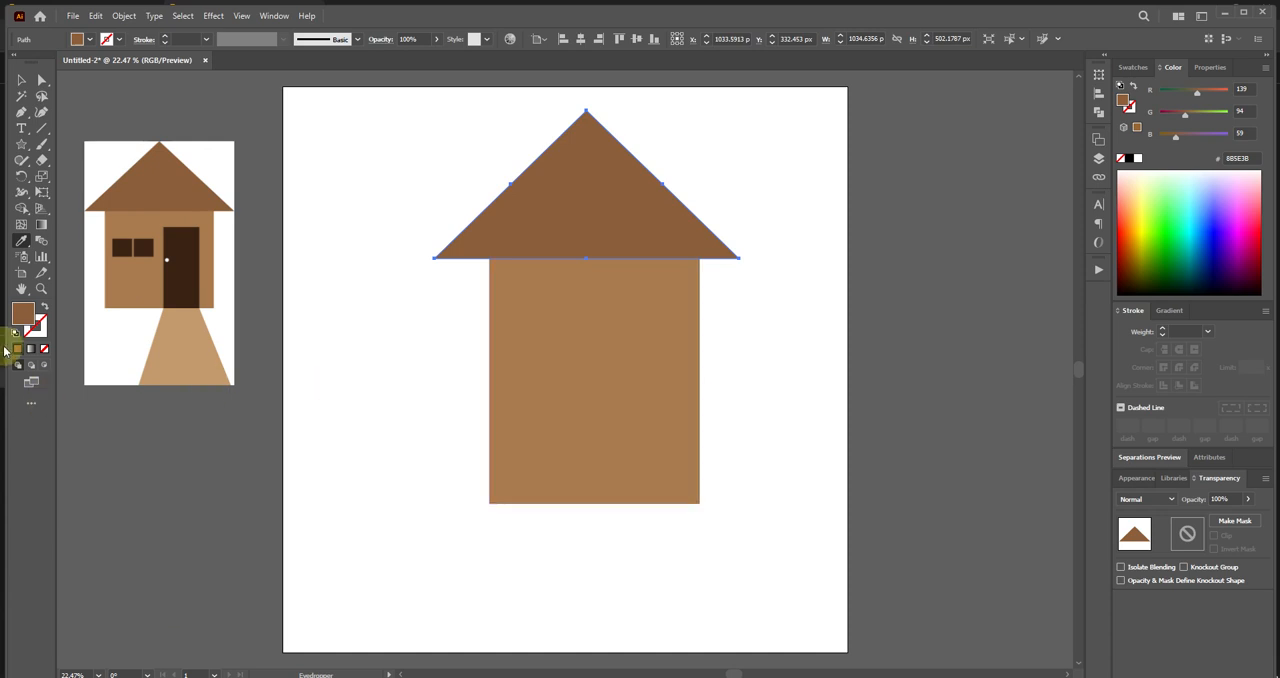
pyautogui.doubleClick(23, 319)
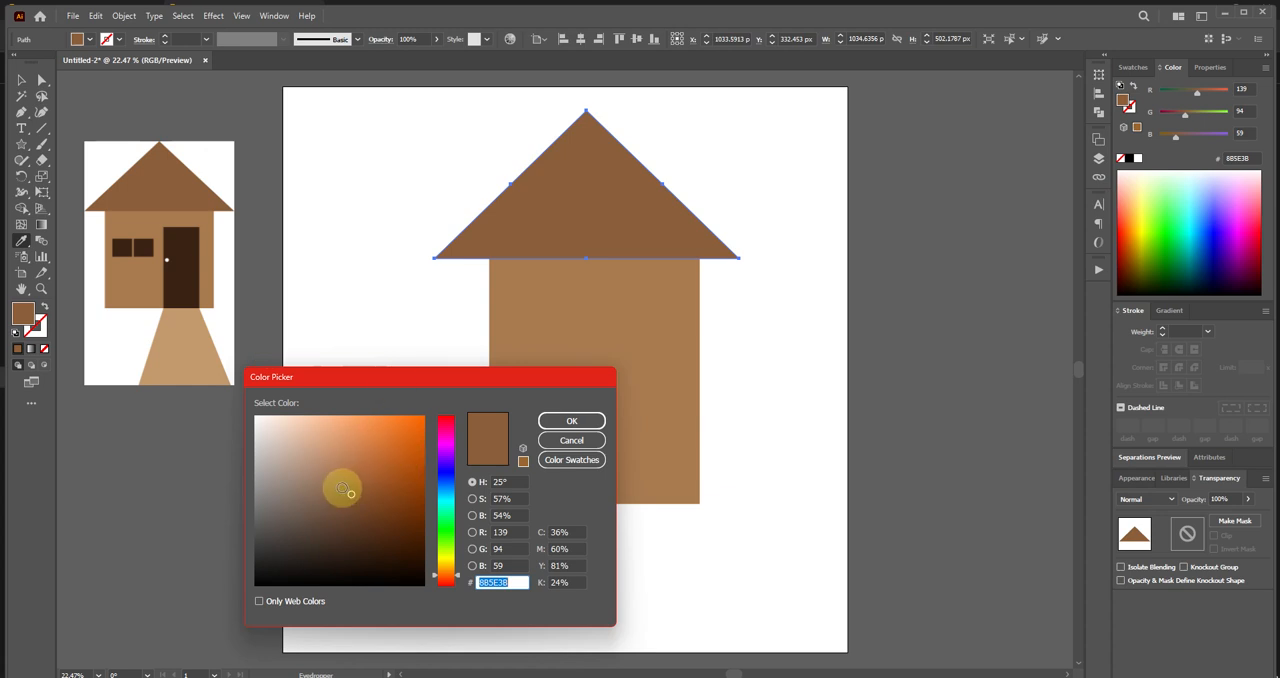
pyautogui.click(582, 420)
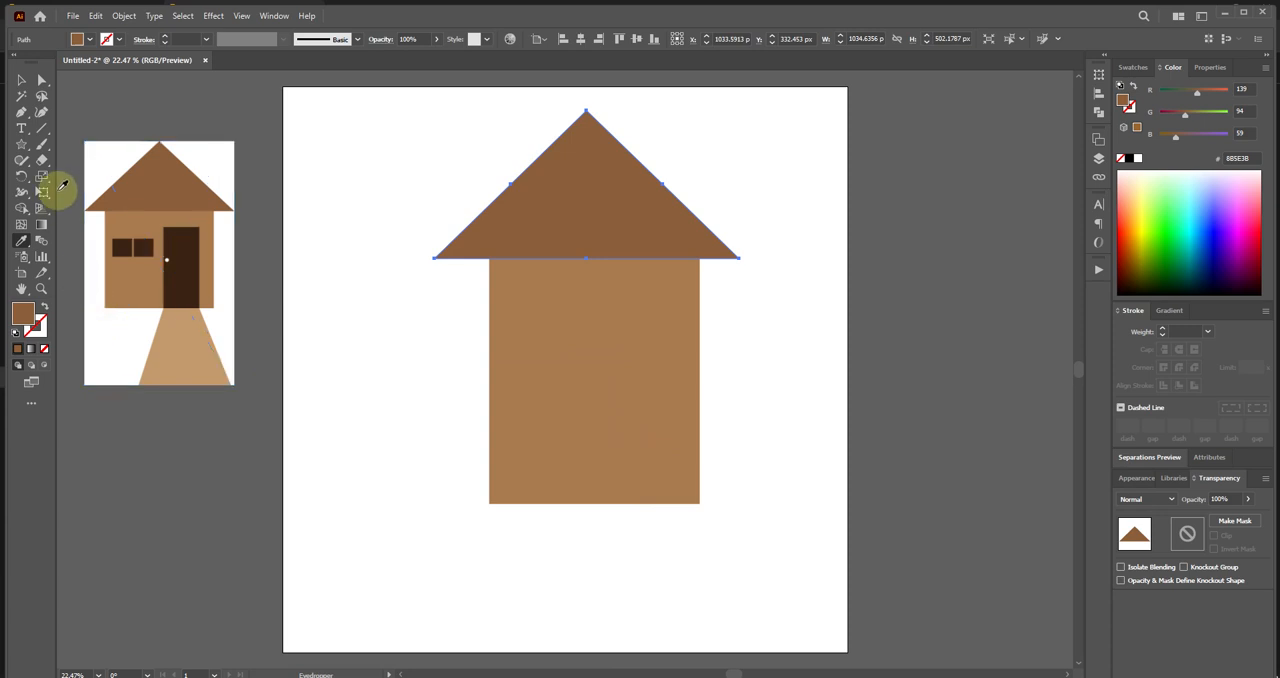
# Draw a window rectangle about 118 x 86 px in the left part of the wall, halfway up.
pyautogui.click(21, 144)
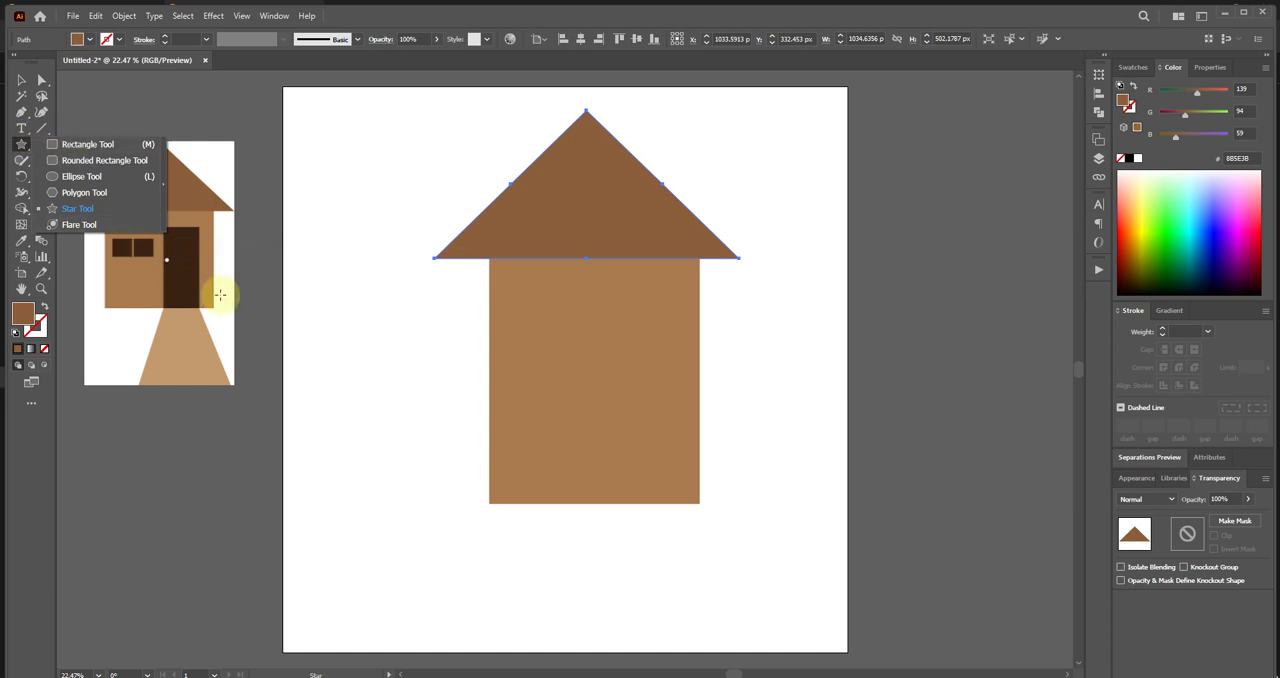
pyautogui.click(64, 144)
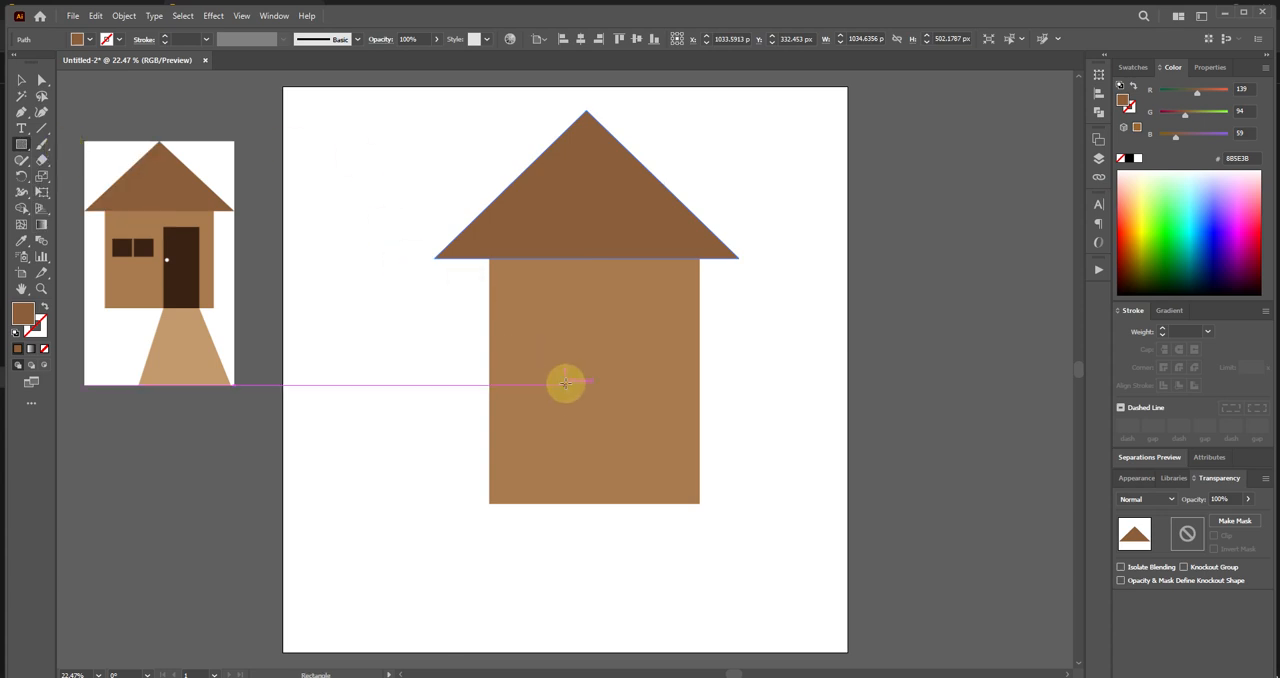
pyautogui.moveTo(511, 355); pyautogui.dragTo(546, 380)
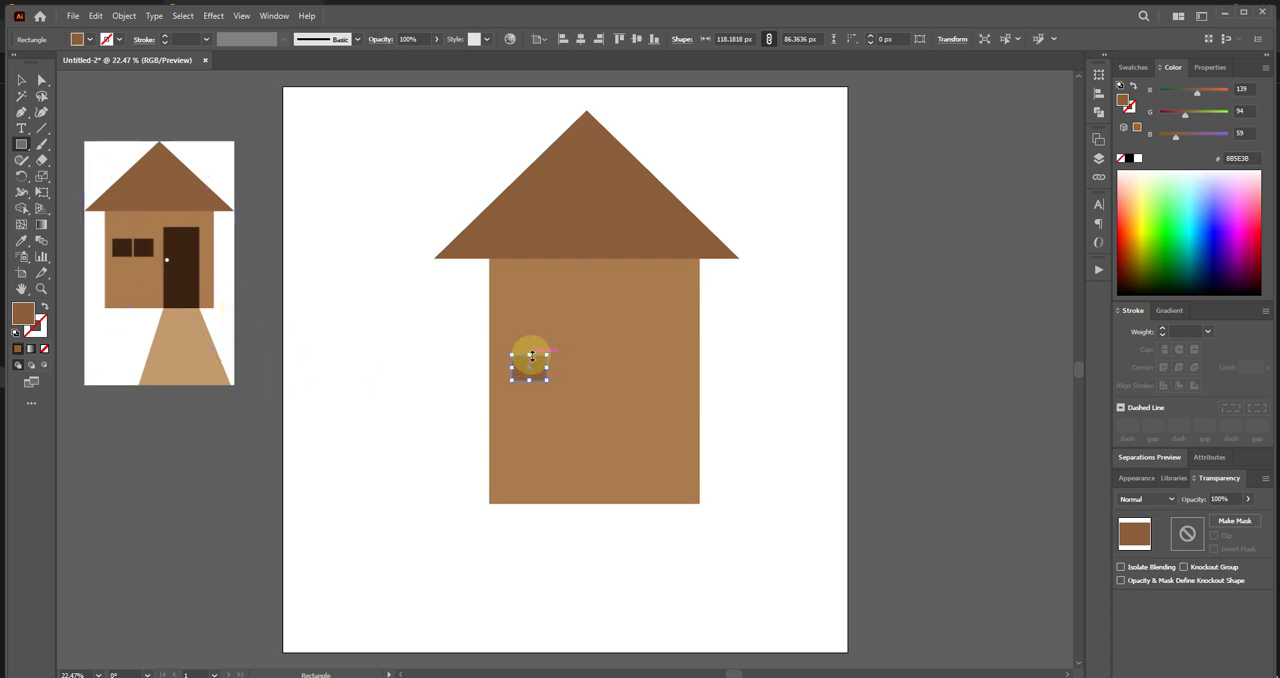
# Apply the reference window's dark brown 3B2313 to the rectangle with the Eyedropper and duplicate it directly to its right with a hairline gap.
pyautogui.click(21, 242)
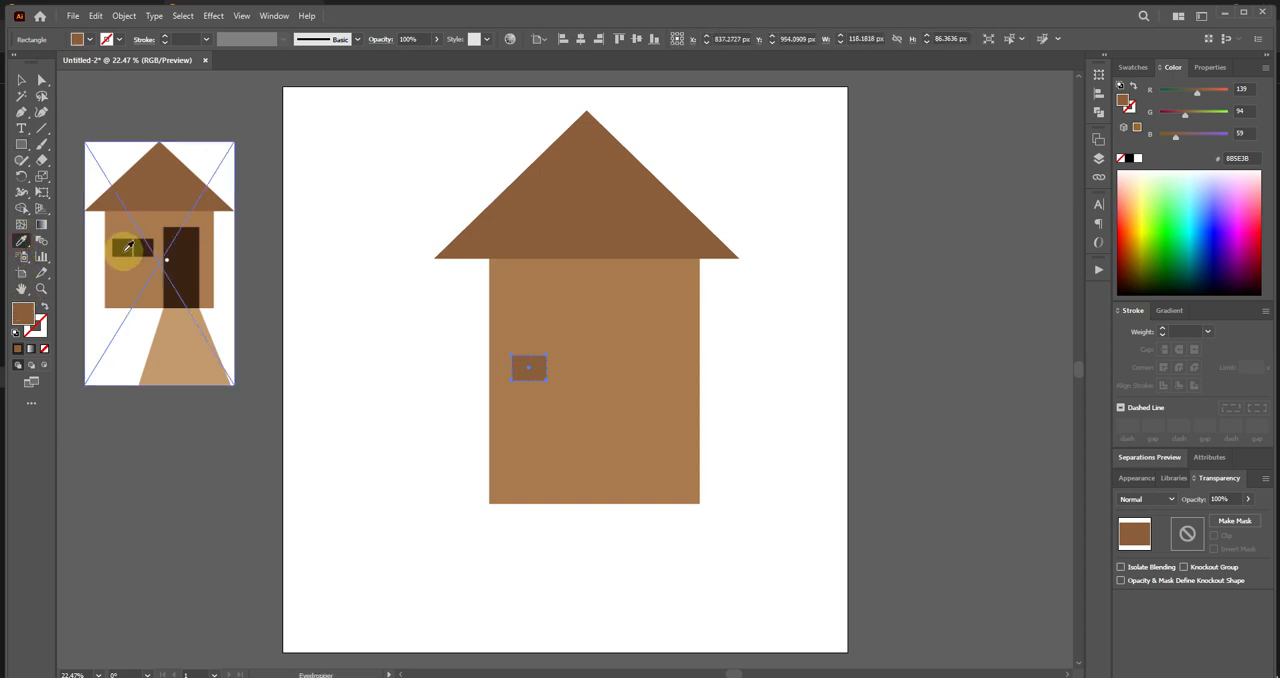
pyautogui.click(128, 247)
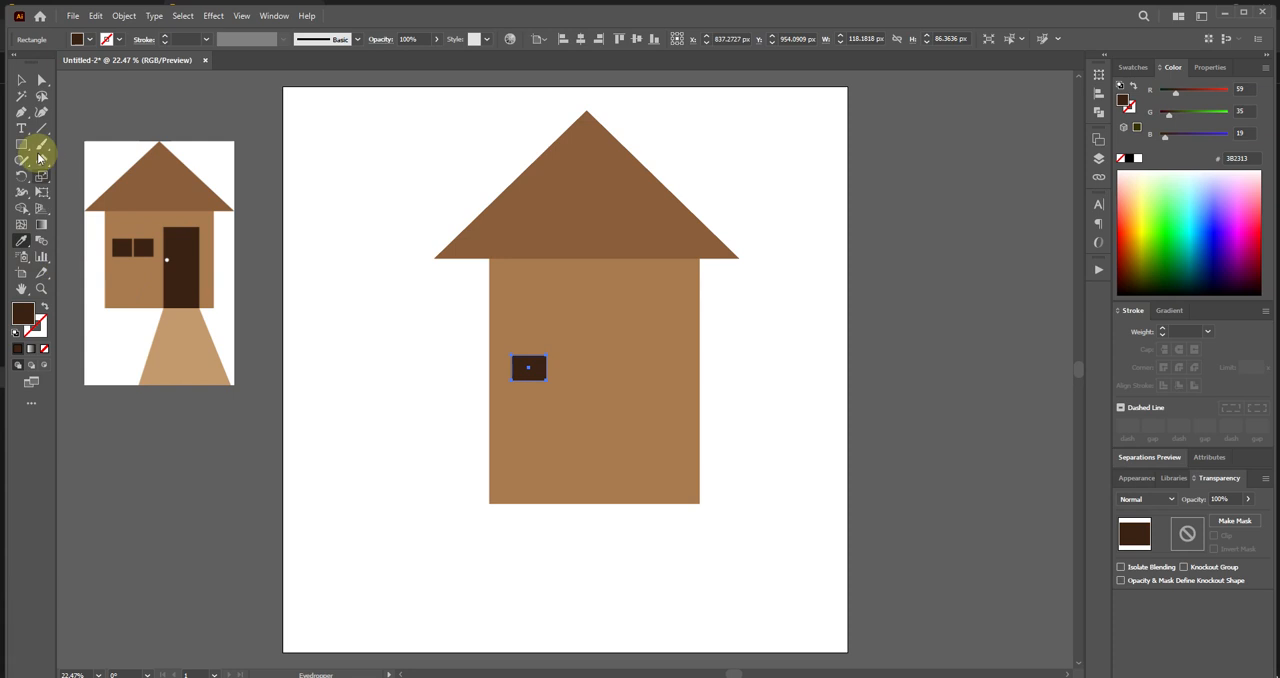
pyautogui.click(21, 79)
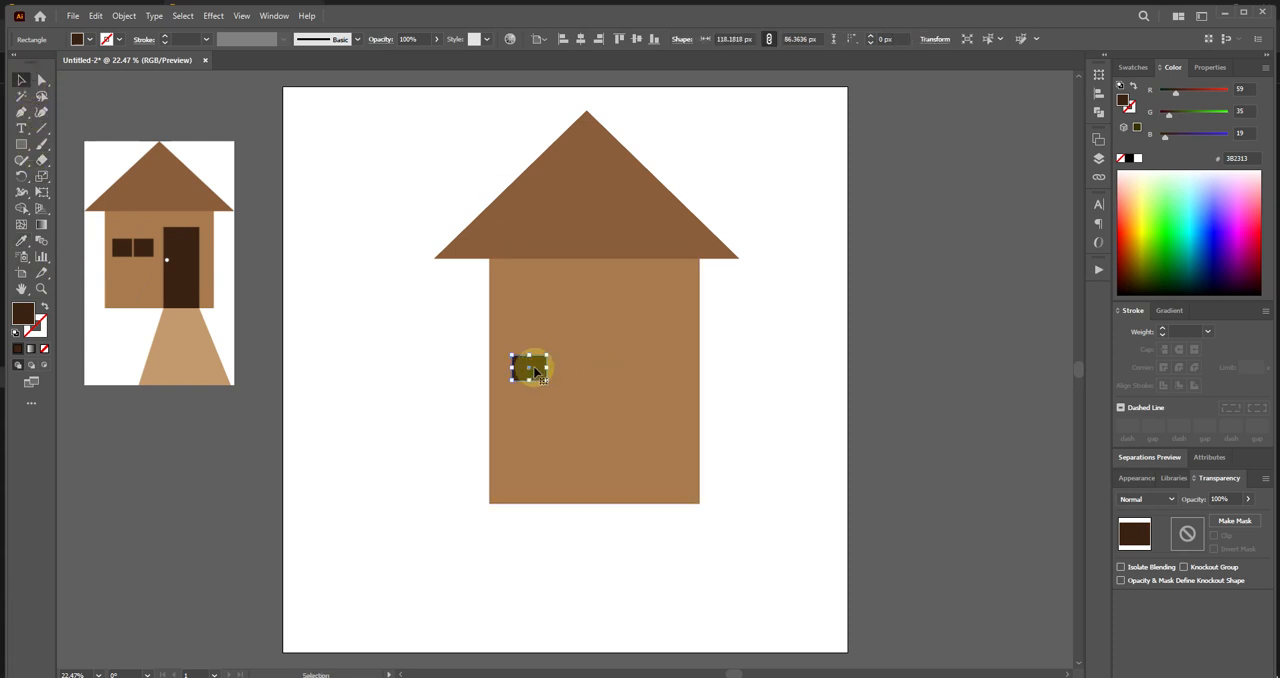
pyautogui.moveTo(536, 372); pyautogui.dragTo(572, 373)
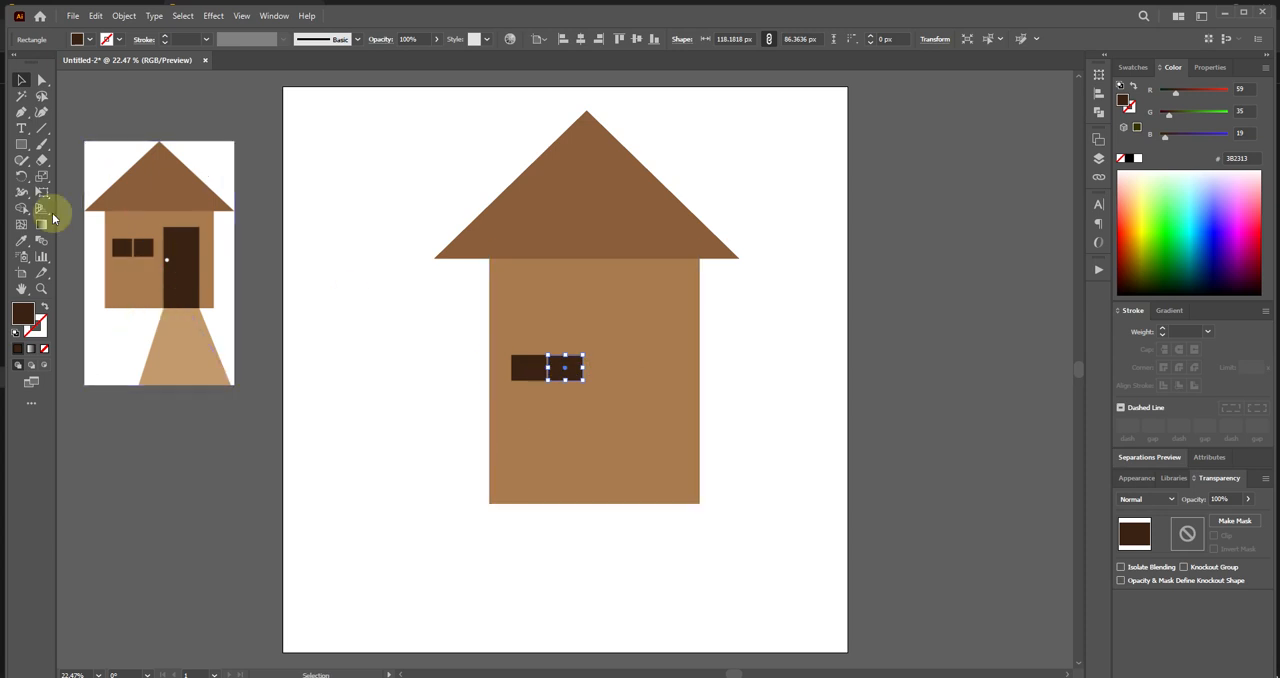
# Draw a dark brown door rectangle about 220 x 716 px in the right part of the wall, ending at its bottom edge.
pyautogui.click(21, 144)
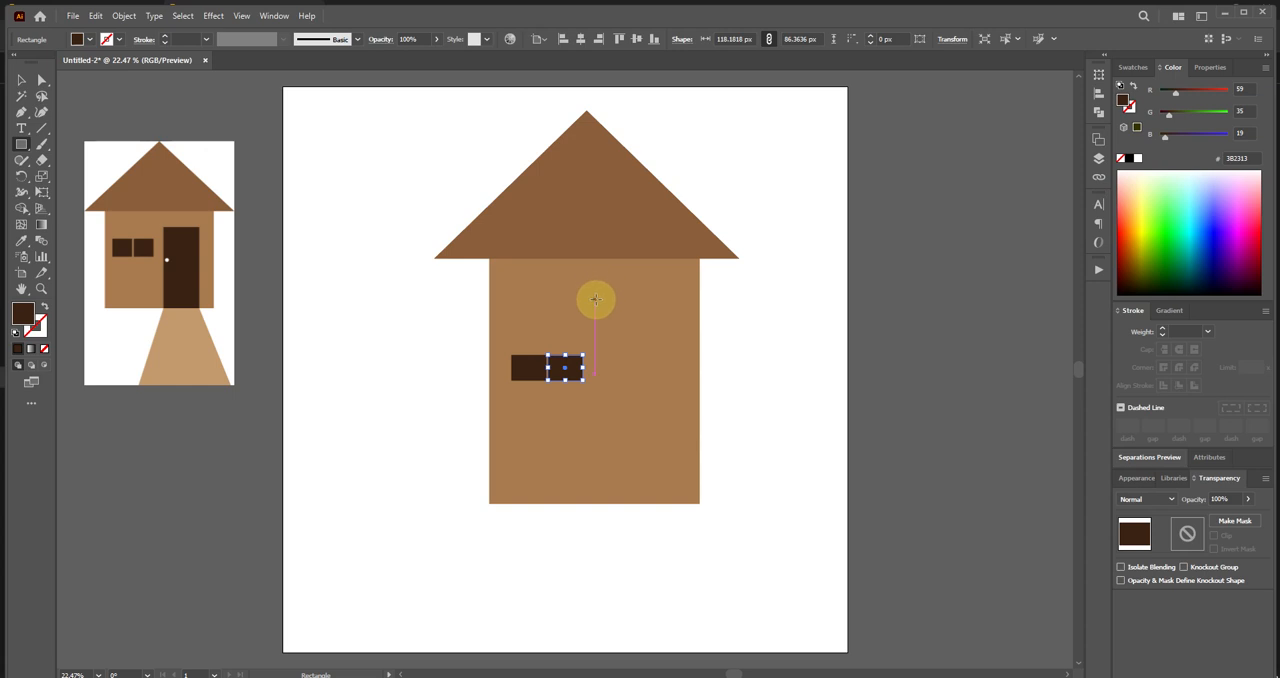
pyautogui.moveTo(606, 293); pyautogui.dragTo(678, 503)
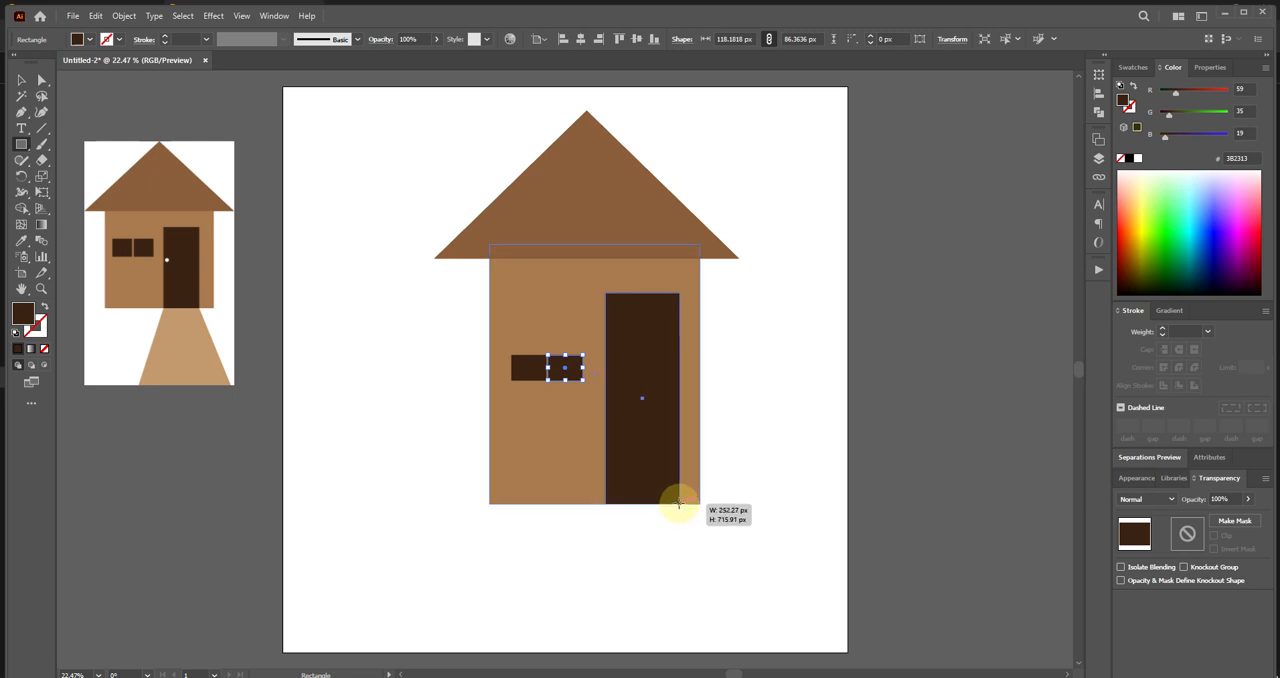
pyautogui.moveTo(678, 503); pyautogui.dragTo(668, 503)
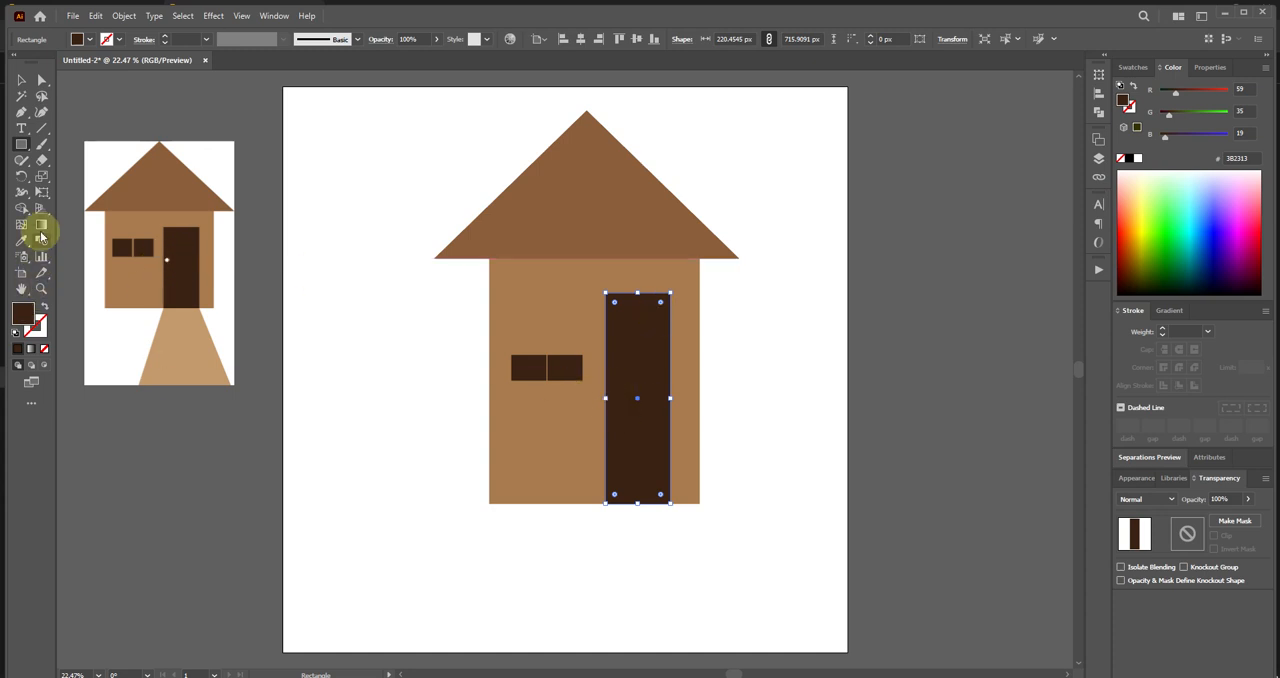
# Draw a doorknob circle about 30 px in diameter just inside the door's left edge with the Ellipse tool.
pyautogui.click(20, 144)
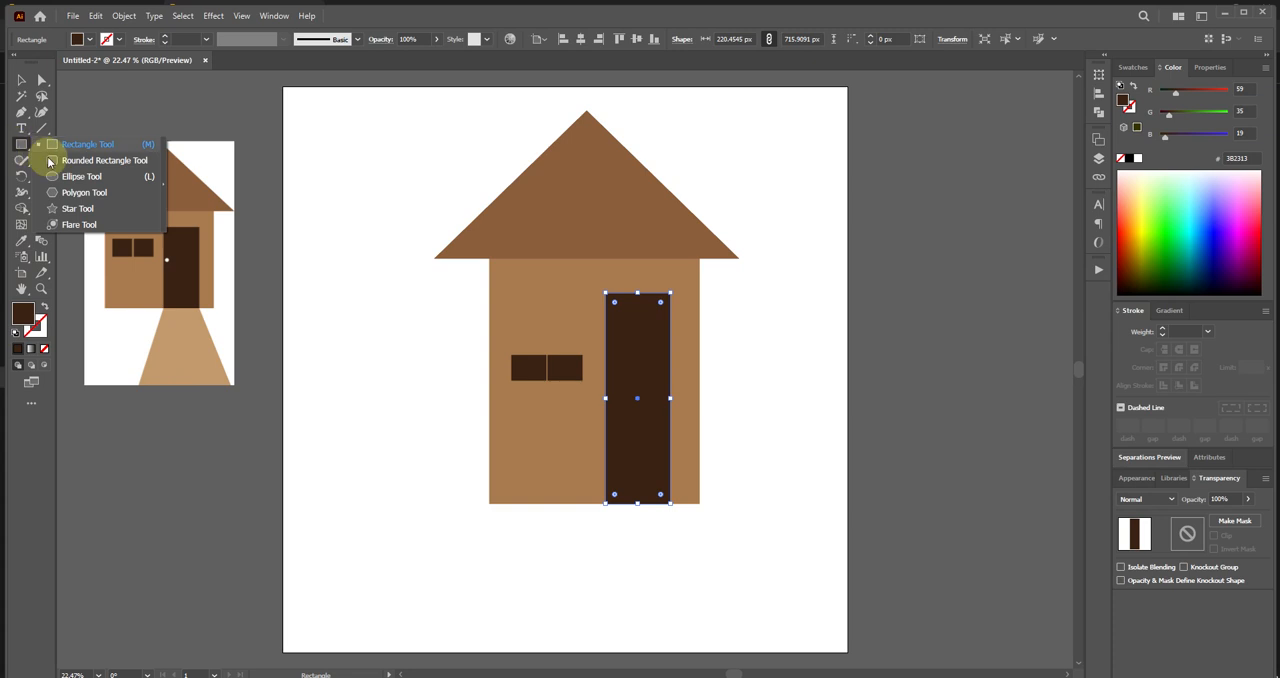
pyautogui.click(63, 179)
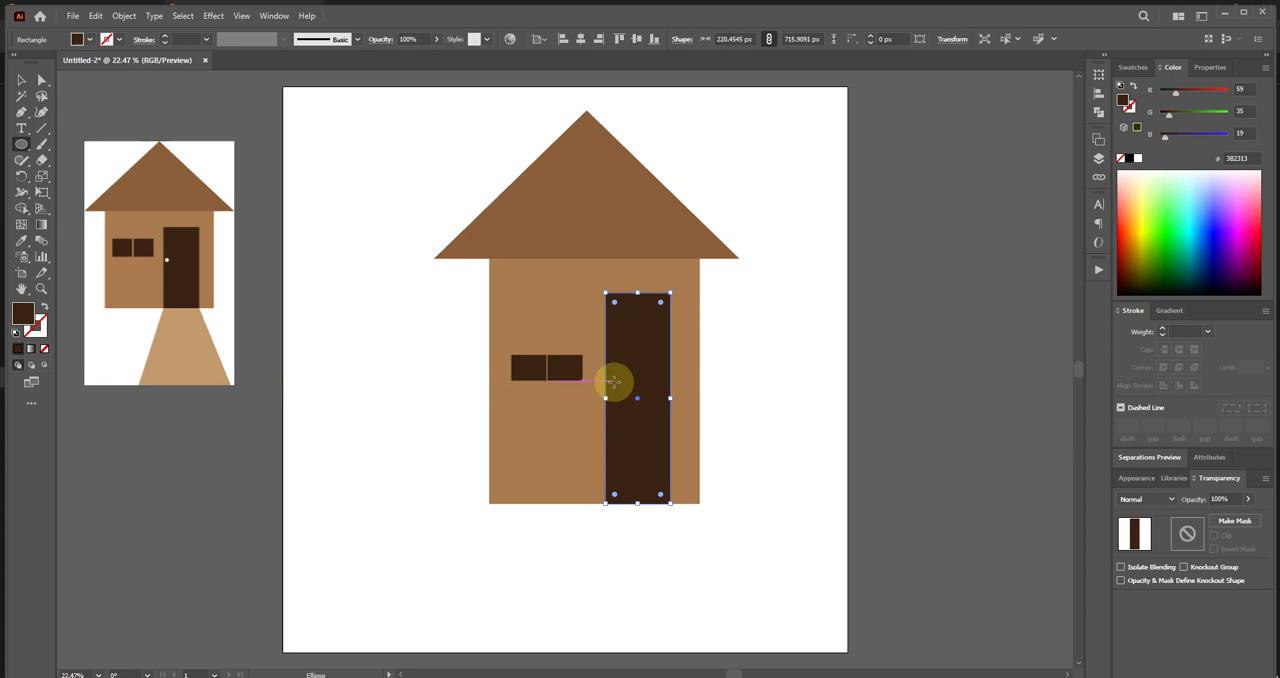
pyautogui.moveTo(612, 380); pyautogui.dragTo(620, 385)
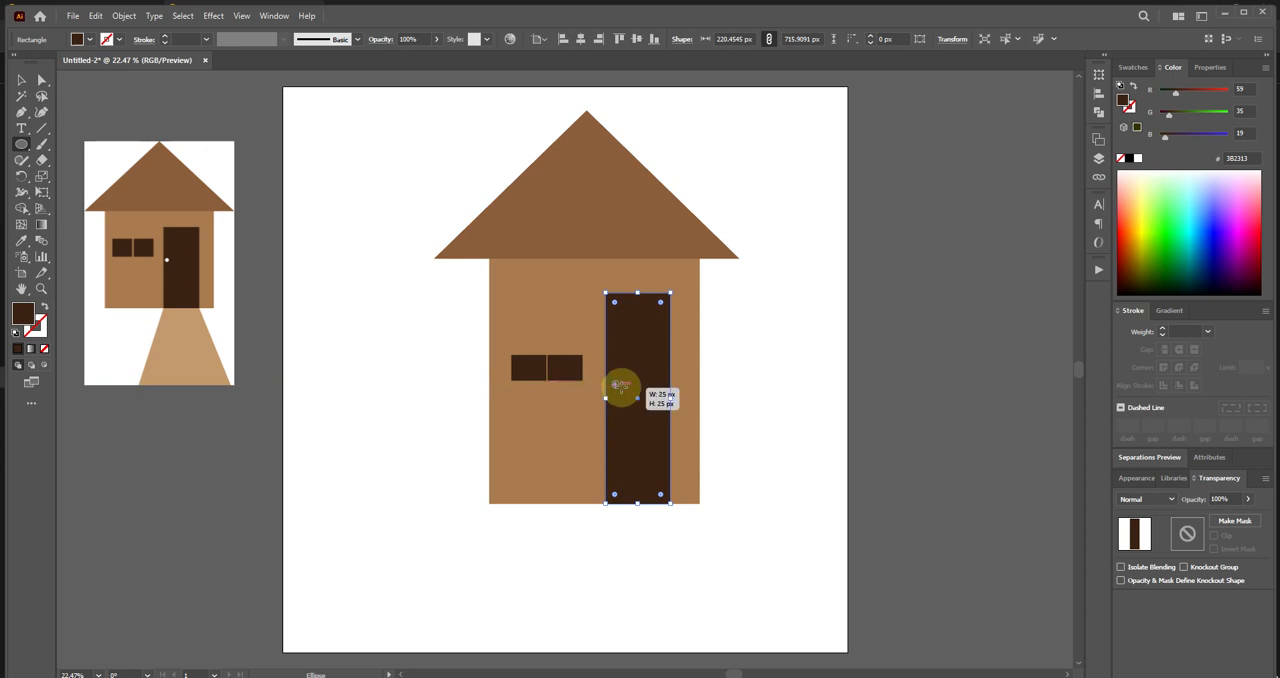
pyautogui.moveTo(620, 385); pyautogui.dragTo(613, 381)
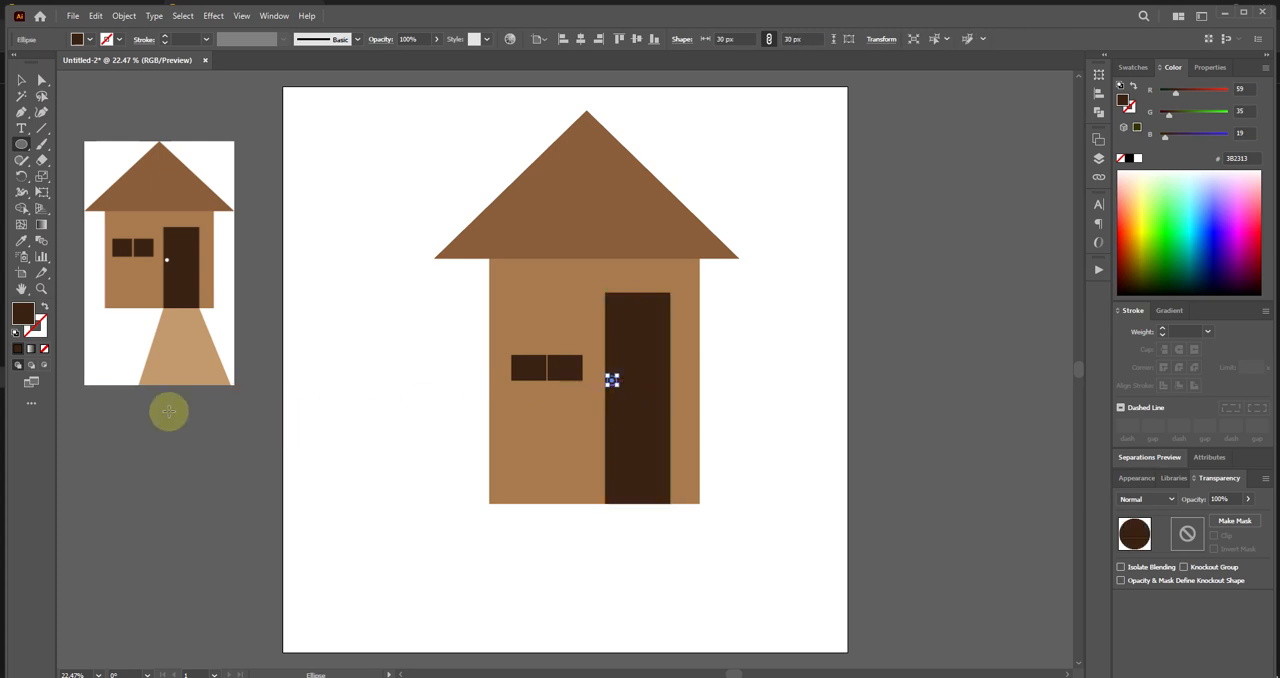
# Fill the doorknob circle with white FFFFFF and move it slightly down along the door's left edge.
pyautogui.doubleClick(22, 313)
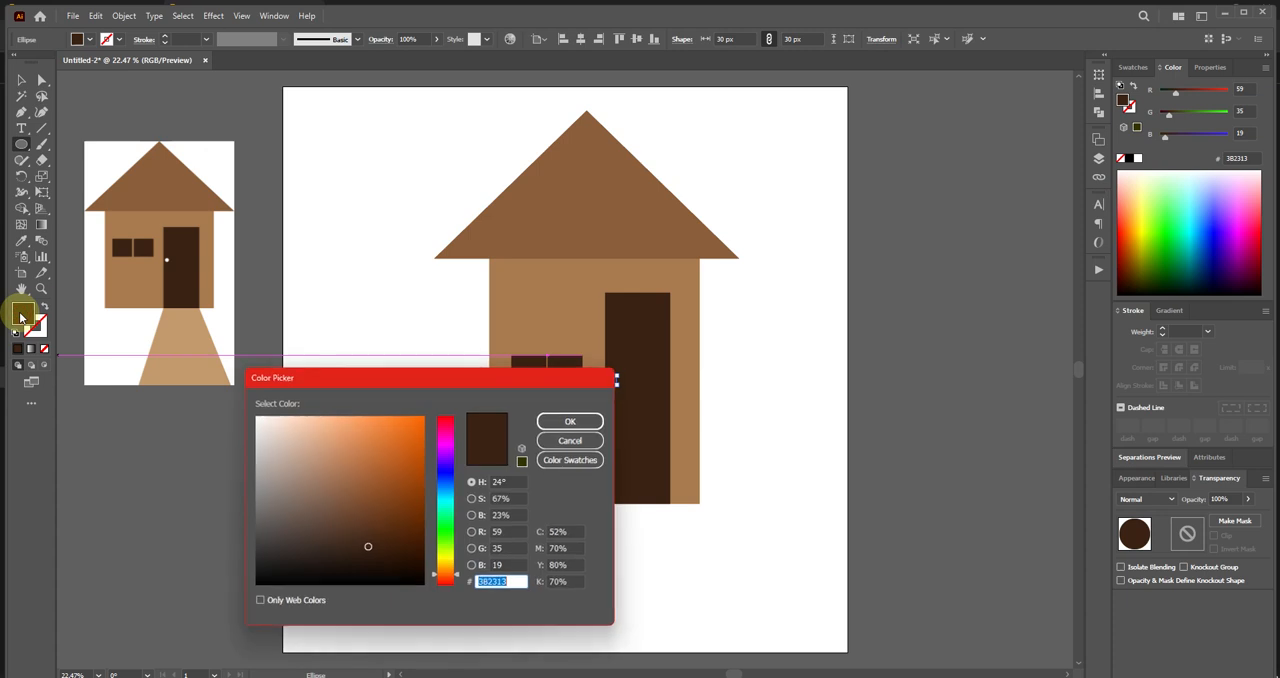
pyautogui.moveTo(315, 466); pyautogui.dragTo(251, 408)
pyautogui.click(572, 421)
pyautogui.click(22, 80)
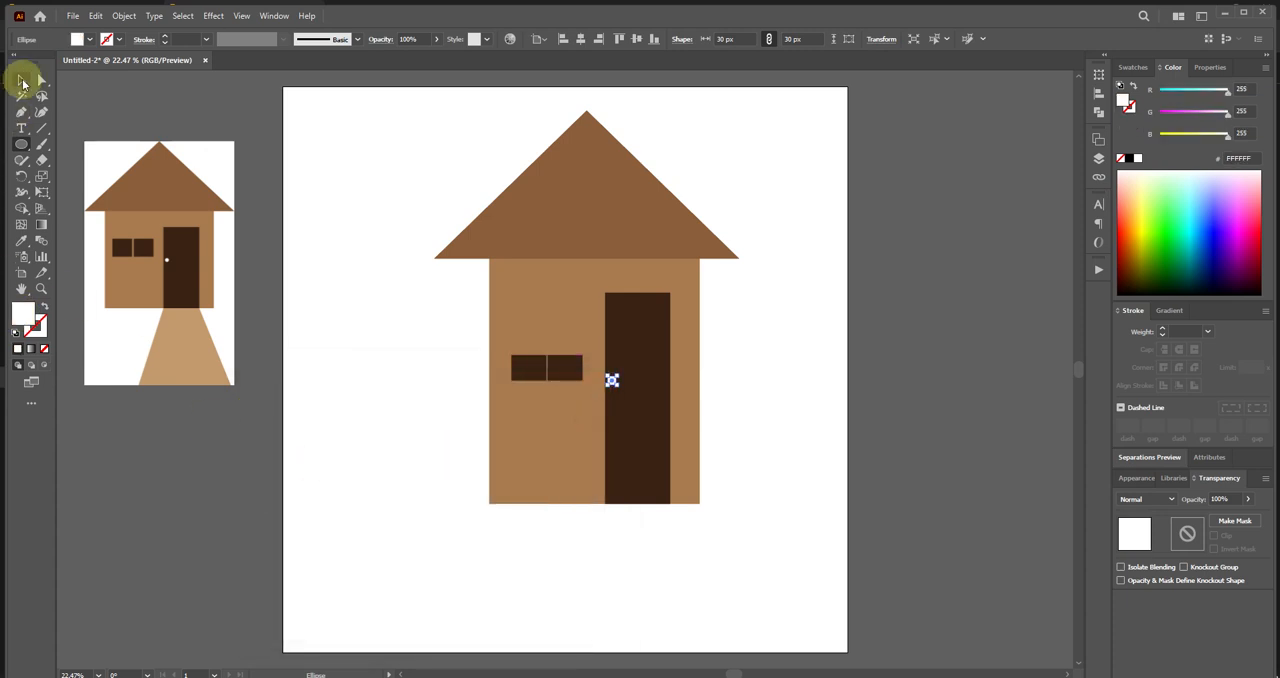
pyautogui.click(757, 543)
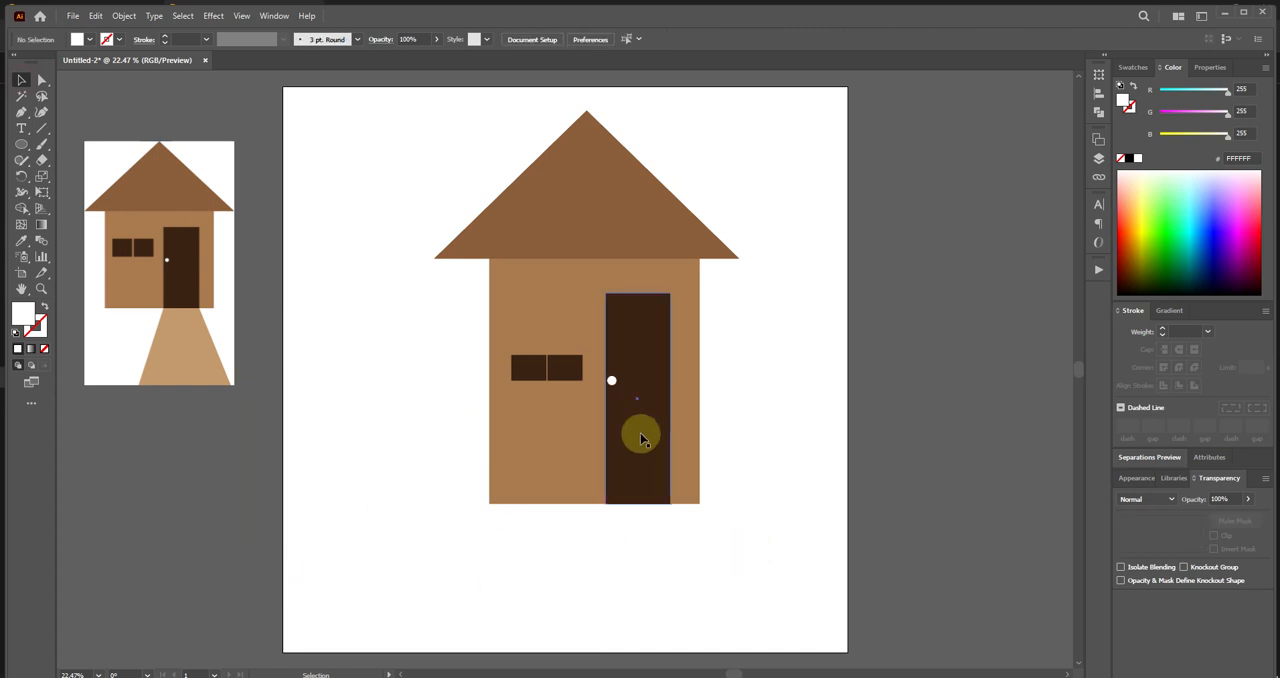
pyautogui.moveTo(613, 386); pyautogui.dragTo(612, 389)
pyautogui.click(781, 387)
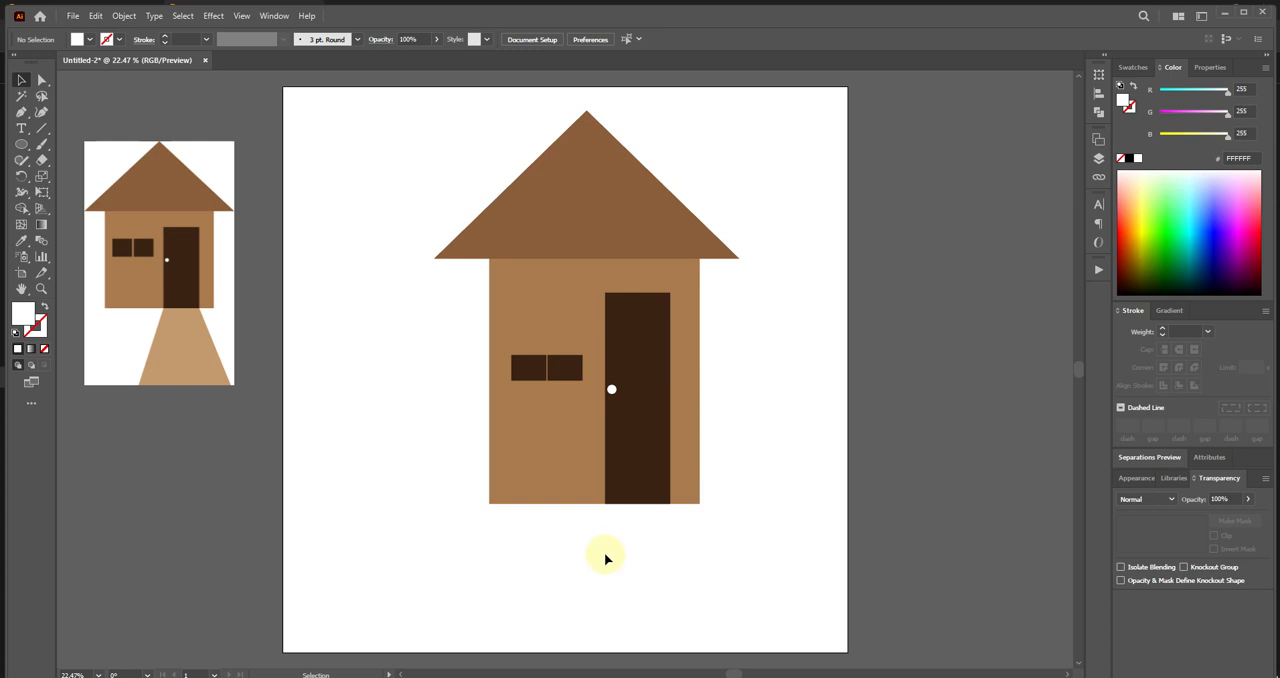
# Move the triangular roof slightly right to centre it over the wall, at X 1060 px.
pyautogui.moveTo(597, 198); pyautogui.dragTo(604, 186)
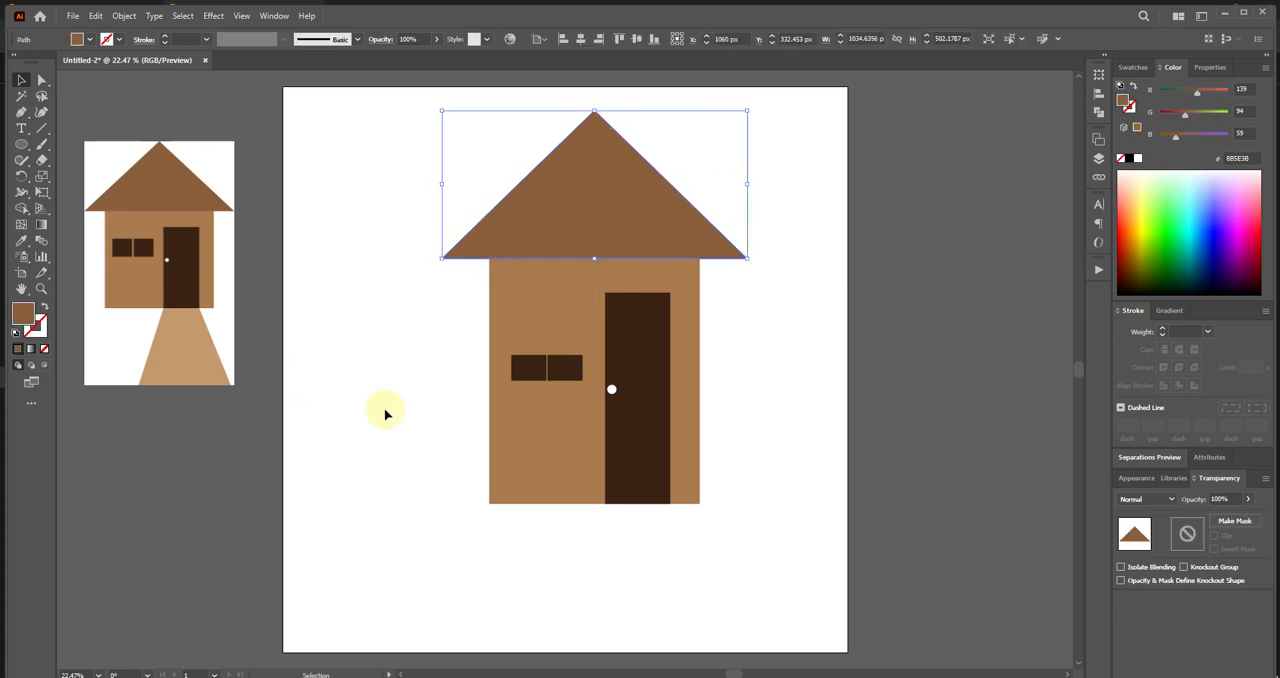
pyautogui.click(360, 515)
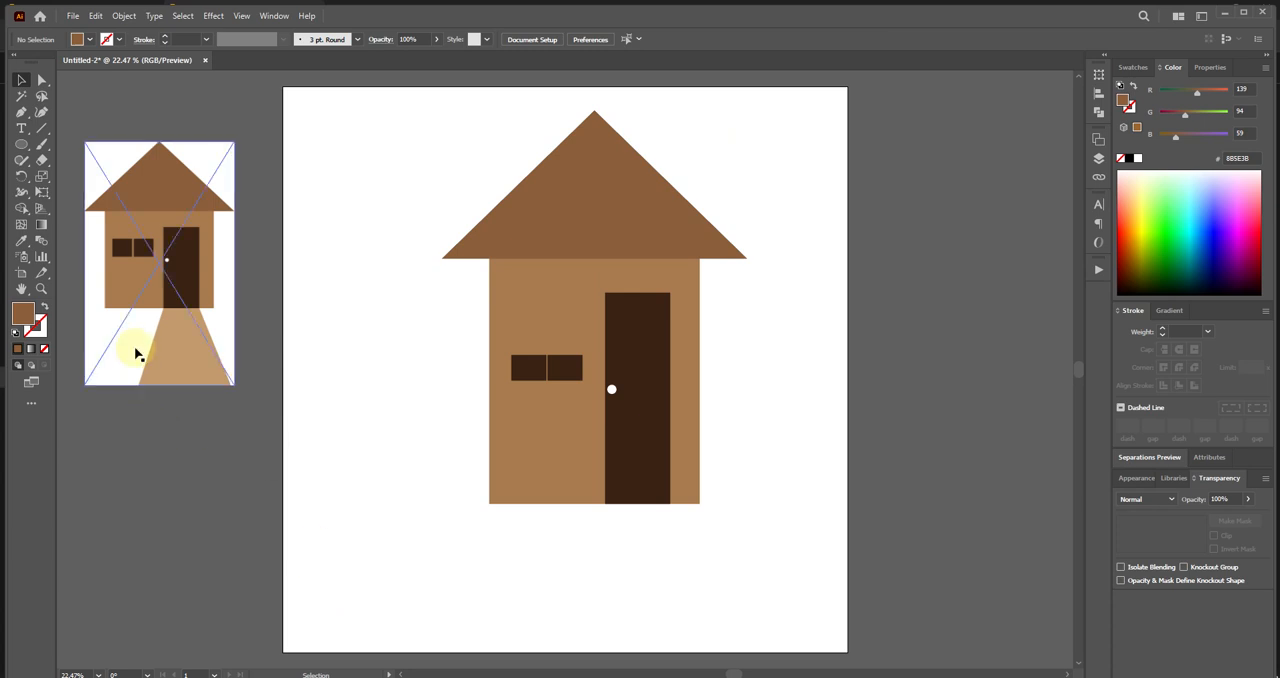
# Draw a closed four-sided walkway with the Pen tool, widening from the door's bottom corners to the artboard's bottom edge.
pyautogui.click(20, 114)
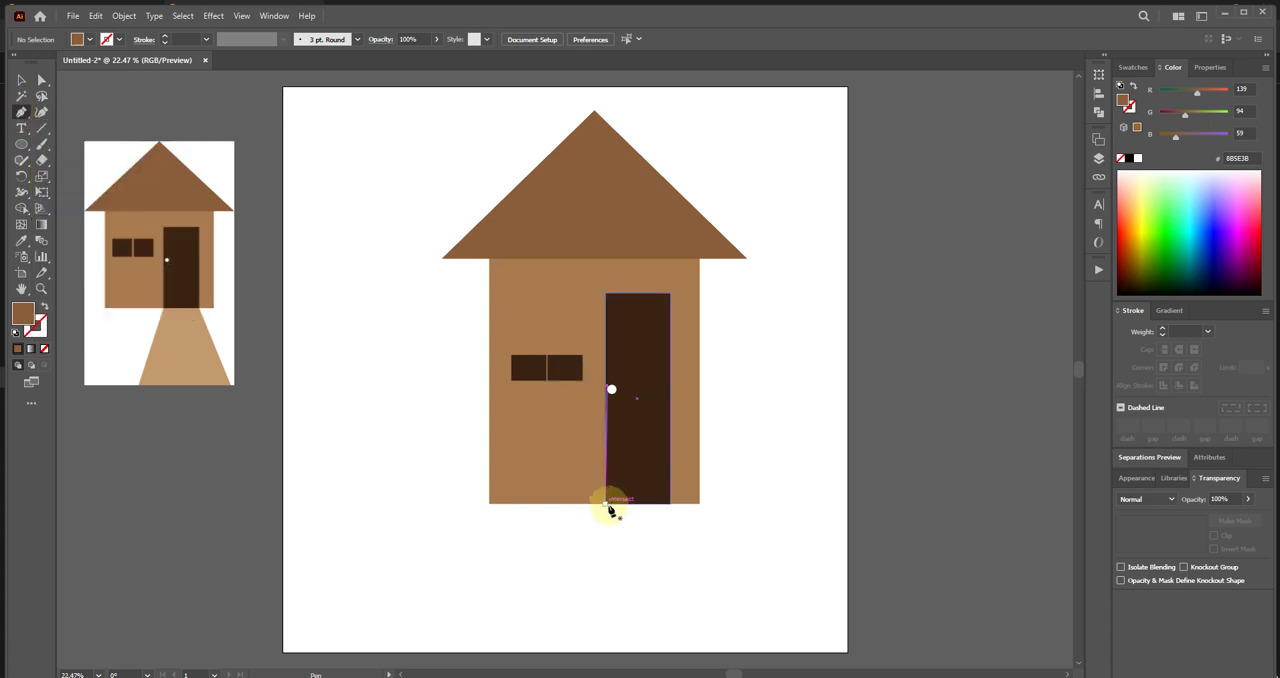
pyautogui.click(580, 651)
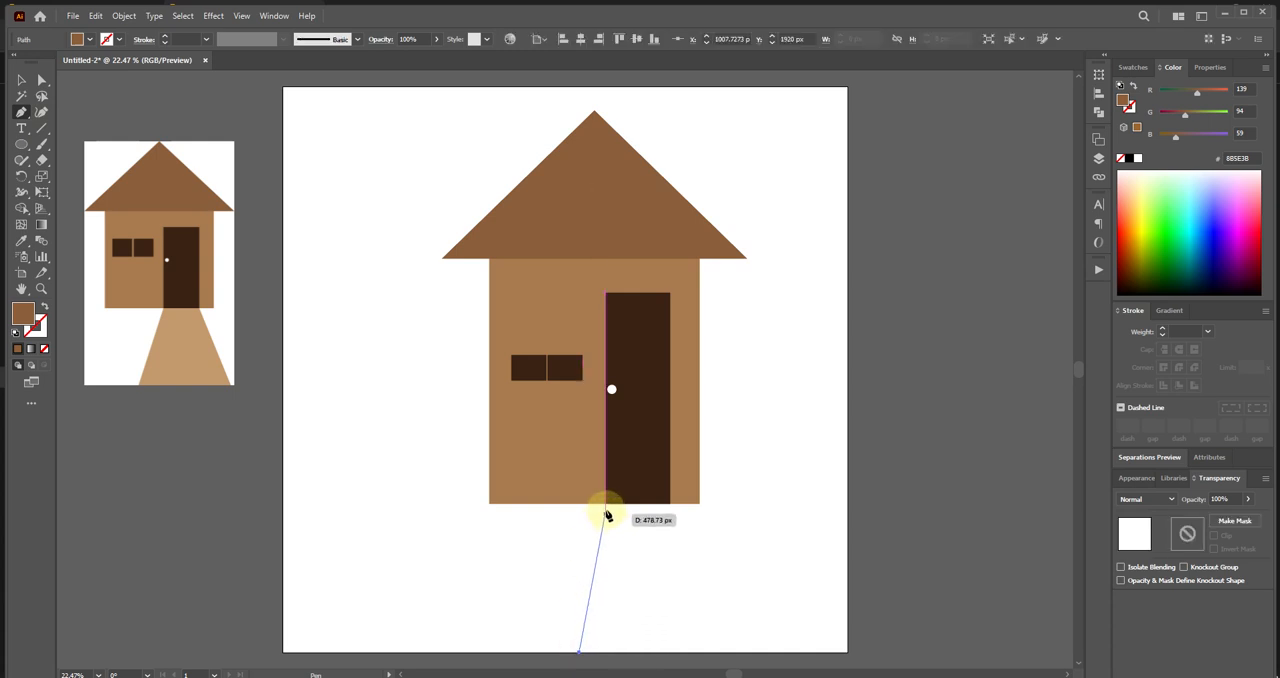
pyautogui.click(604, 504)
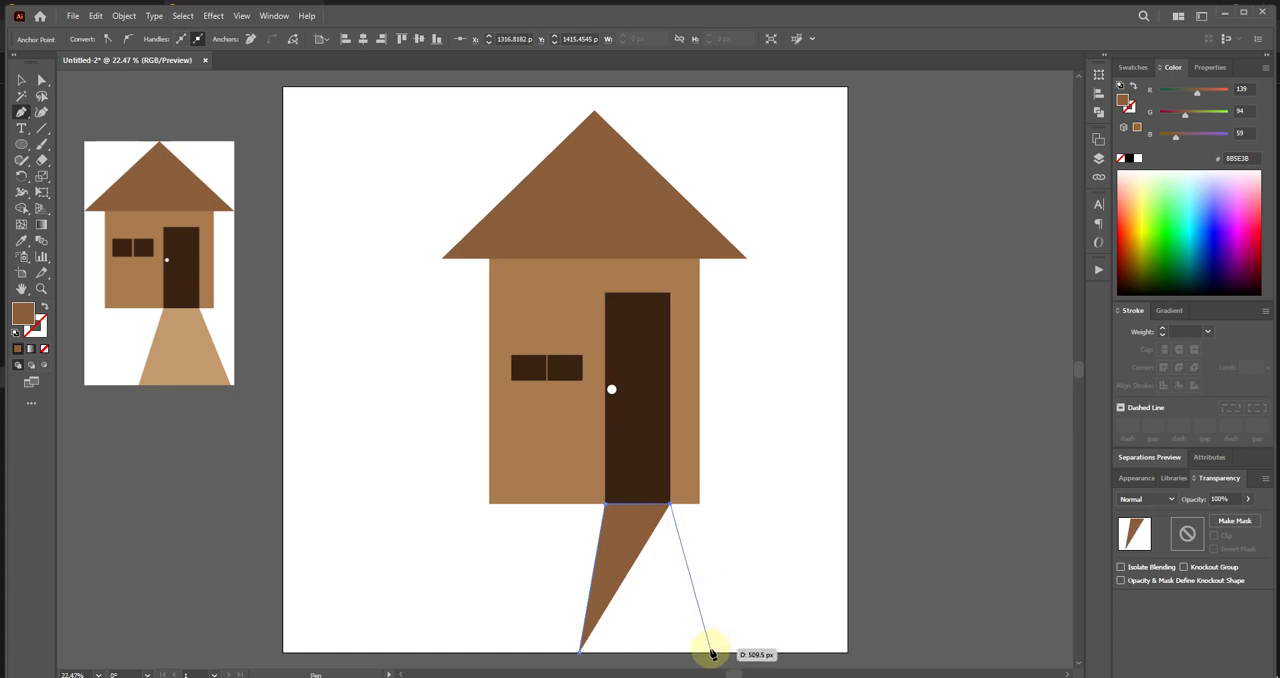
pyautogui.click(710, 648)
pyautogui.click(580, 652)
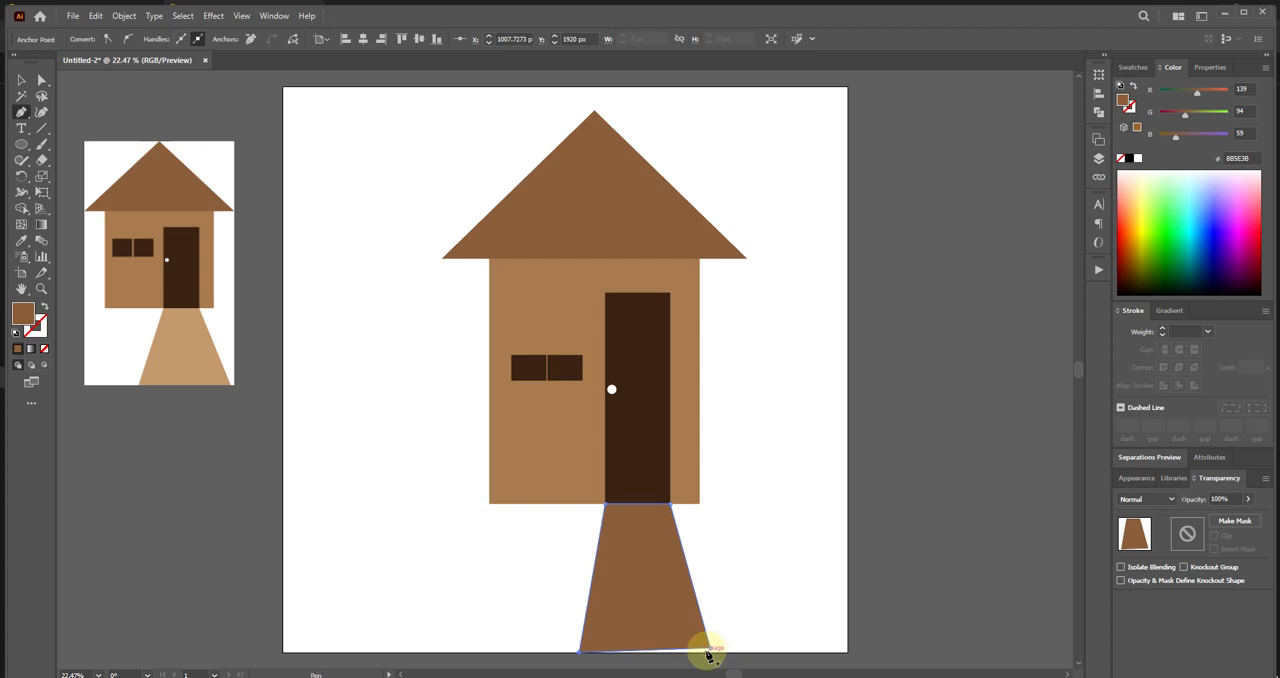
# Align the walkway's base with the artboard's bottom edge, widen it to X 960 px on the left, and snap its top-left corner to the door.
pyautogui.press('ctrl')
pyautogui.moveTo(709, 649); pyautogui.dragTo(703, 656)
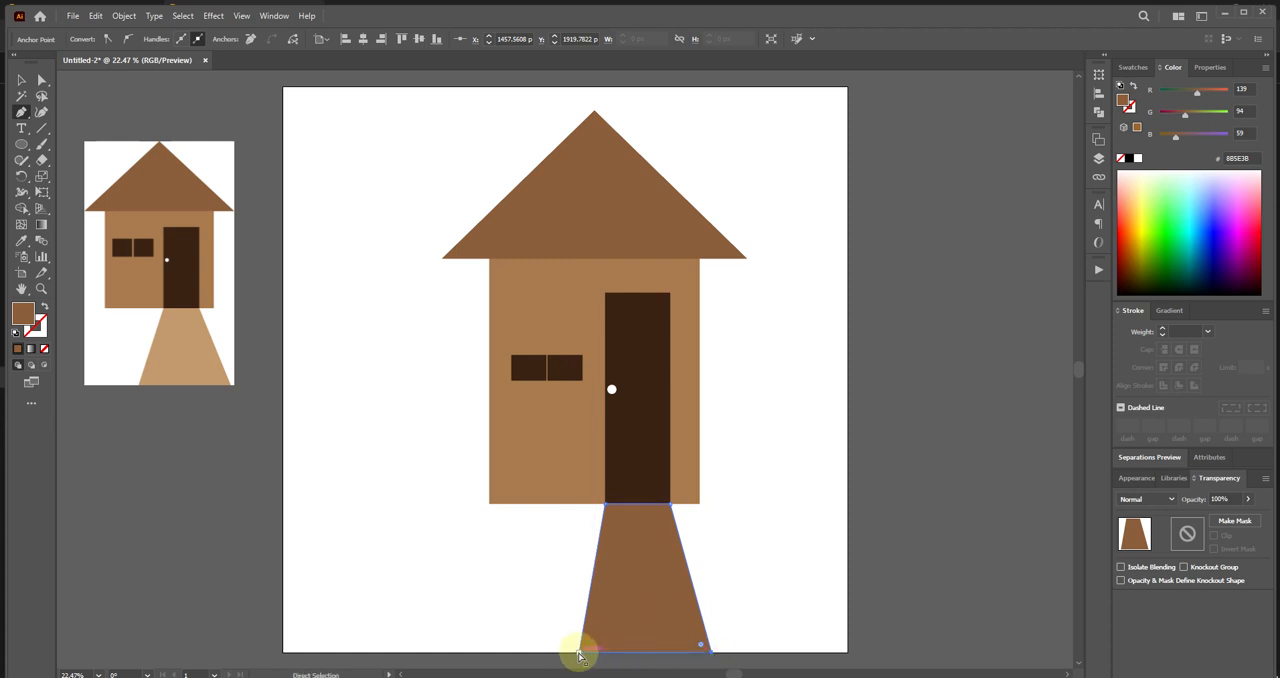
pyautogui.moveTo(578, 652); pyautogui.dragTo(567, 653)
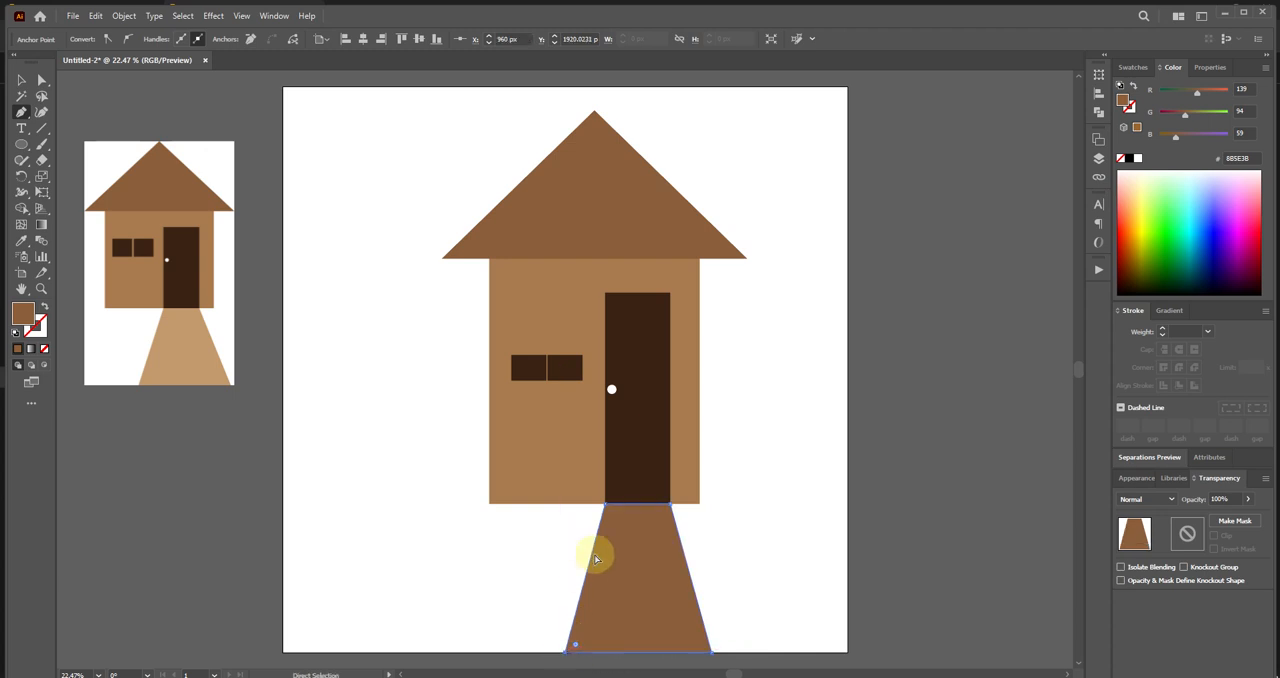
pyautogui.moveTo(605, 508); pyautogui.dragTo(608, 505)
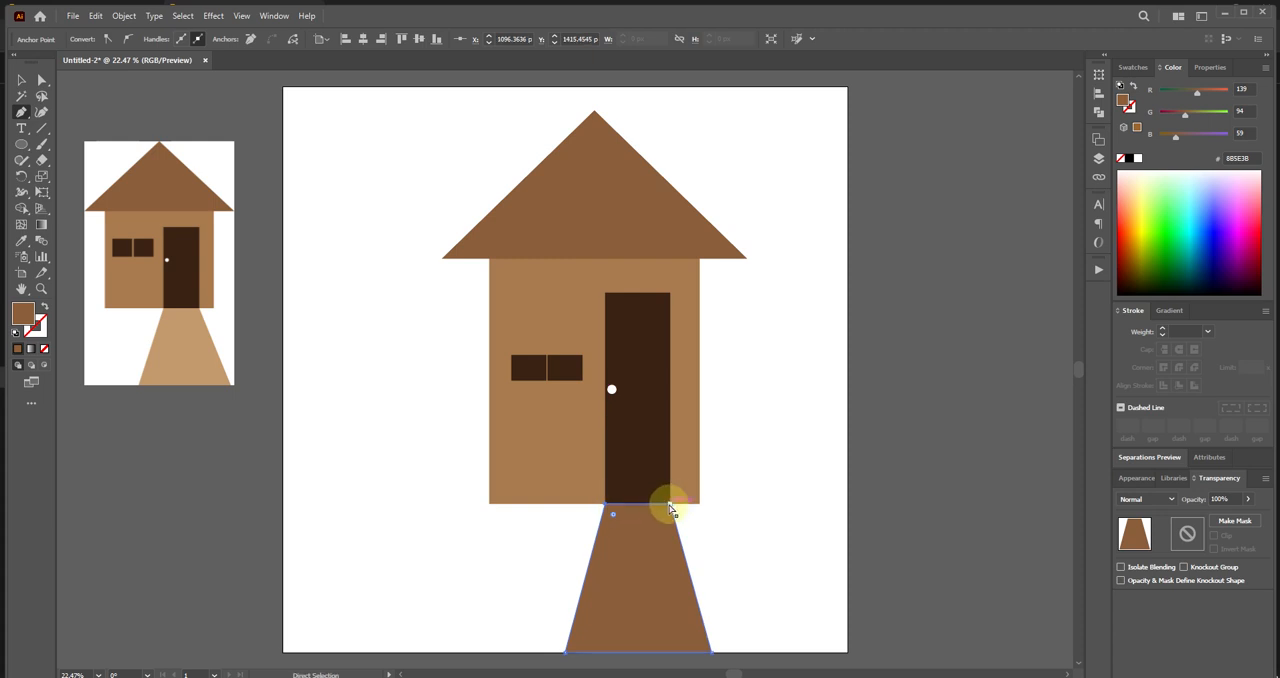
# Apply the light brown C49A6C of the reference walkway to the new walkway with the Eyedropper tool and deselect it.
pyautogui.click(22, 243)
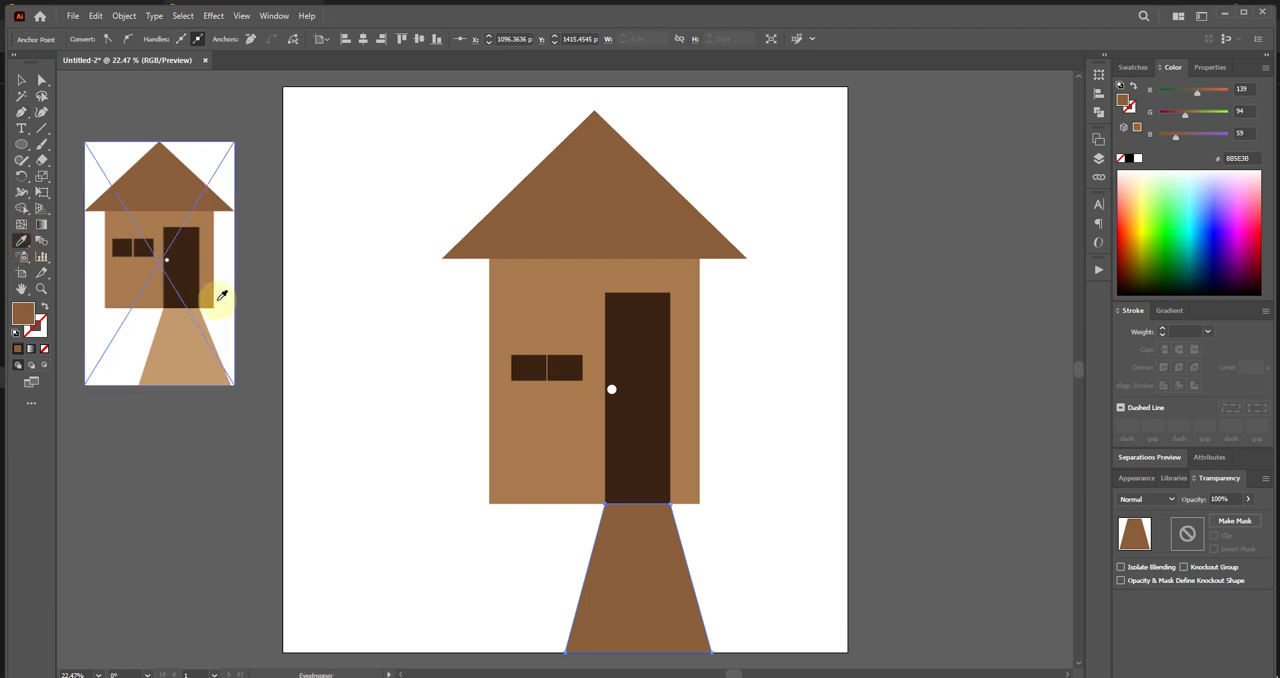
pyautogui.click(195, 362)
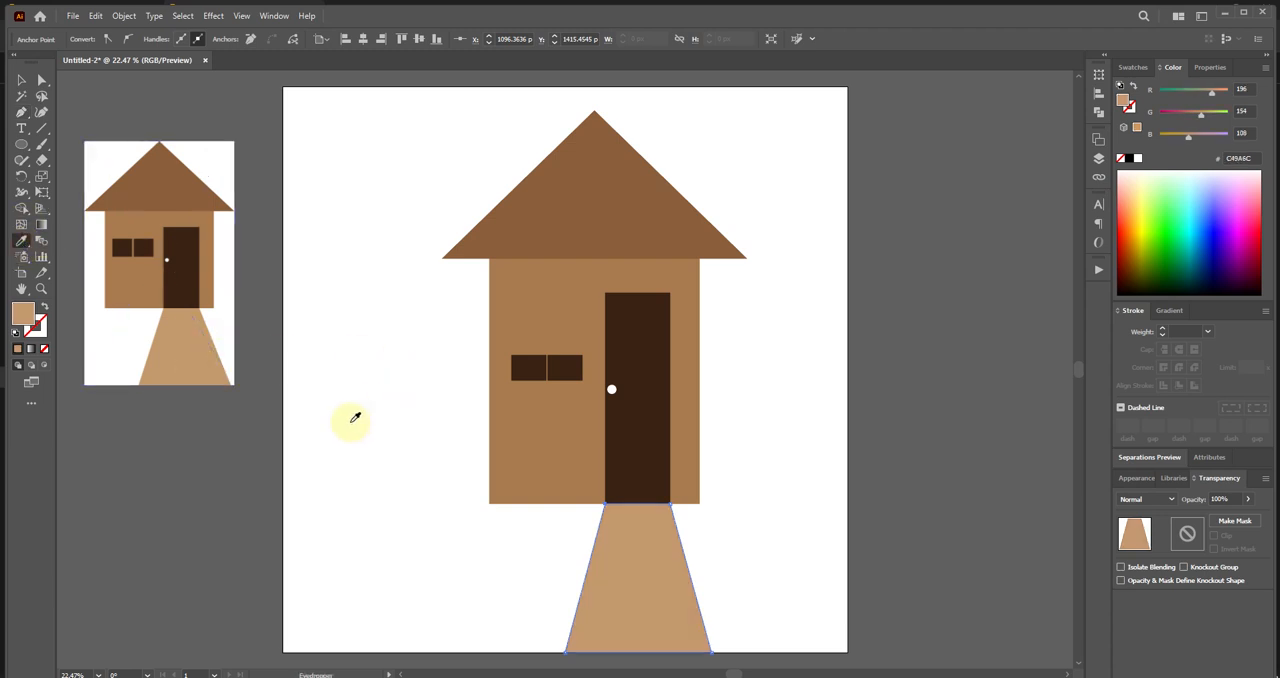
pyautogui.click(22, 79)
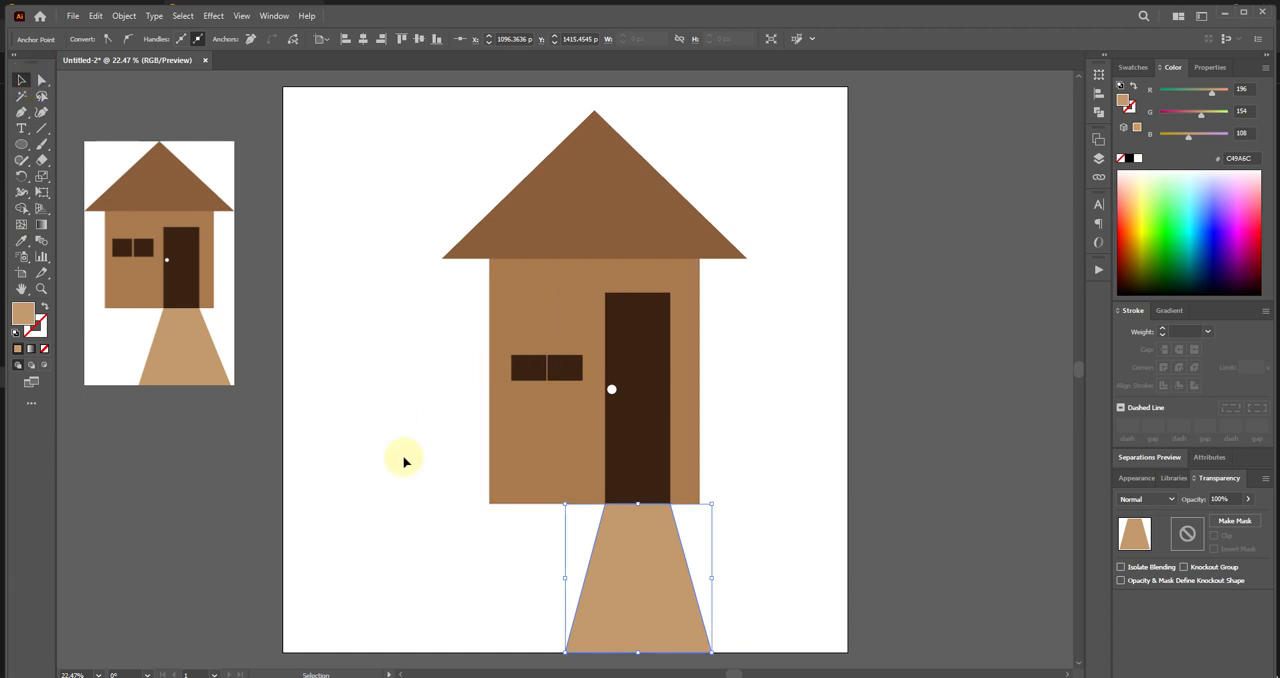
pyautogui.click(905, 325)
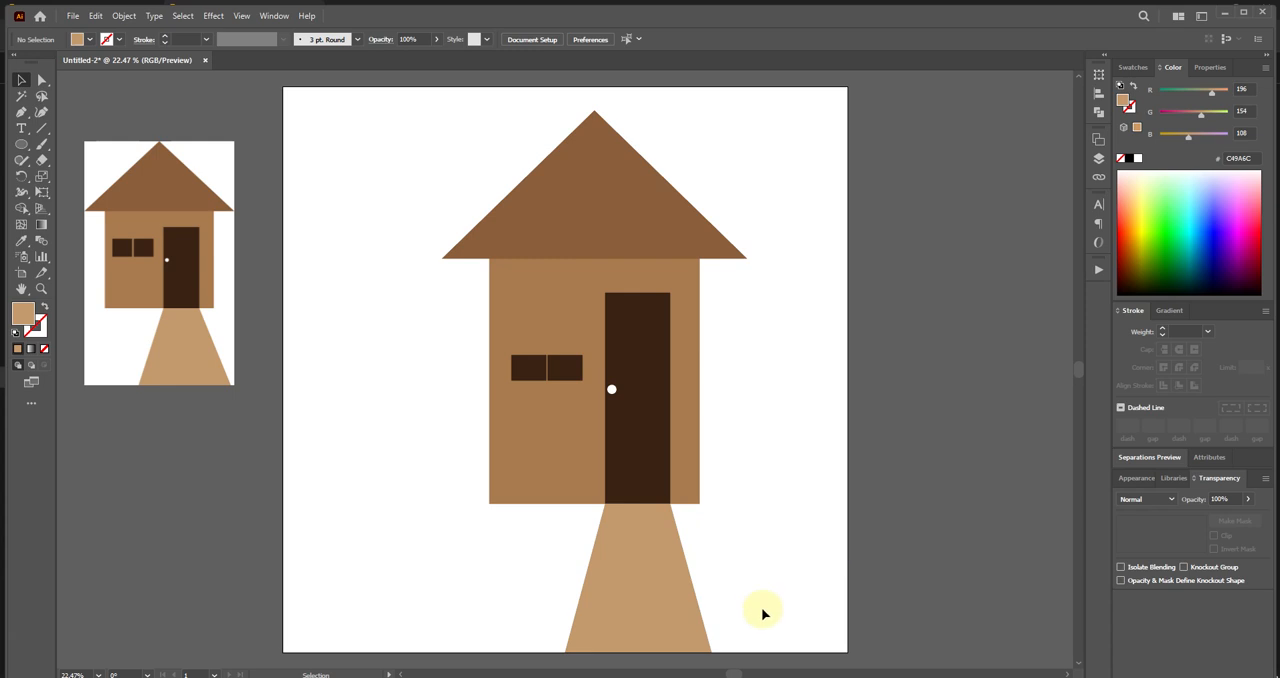
pyautogui.moveTo(686, 677)
pyautogui.click(686, 640)
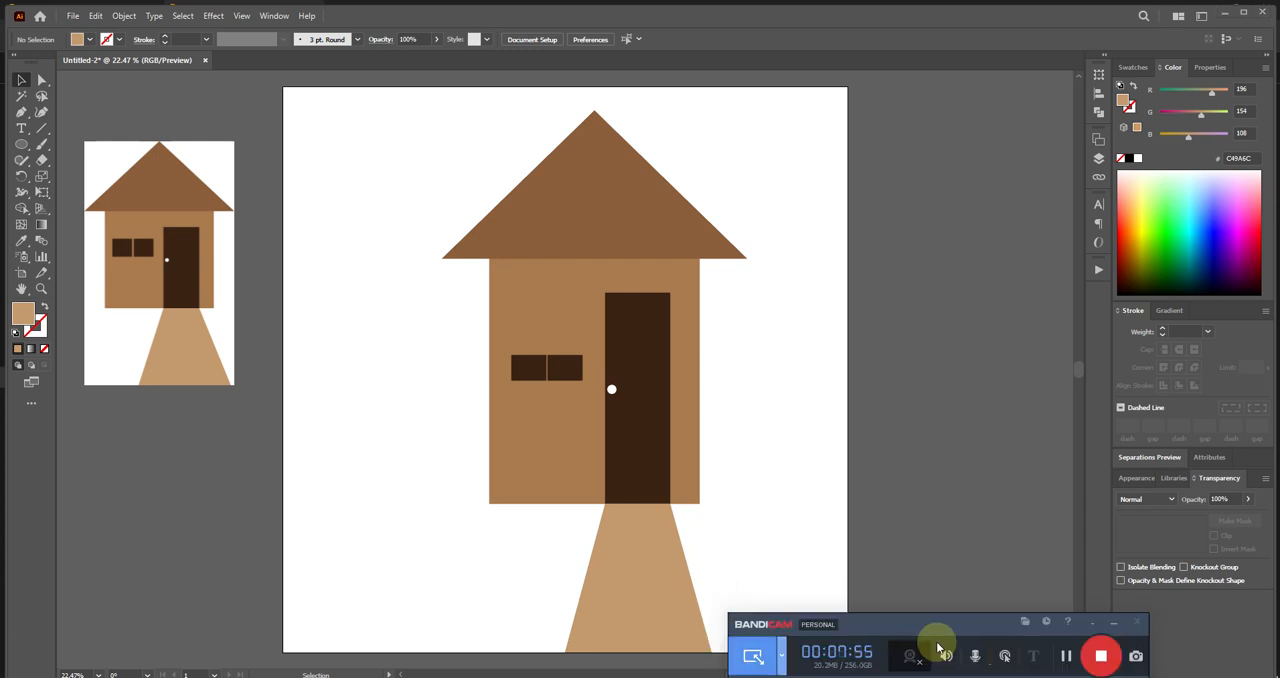